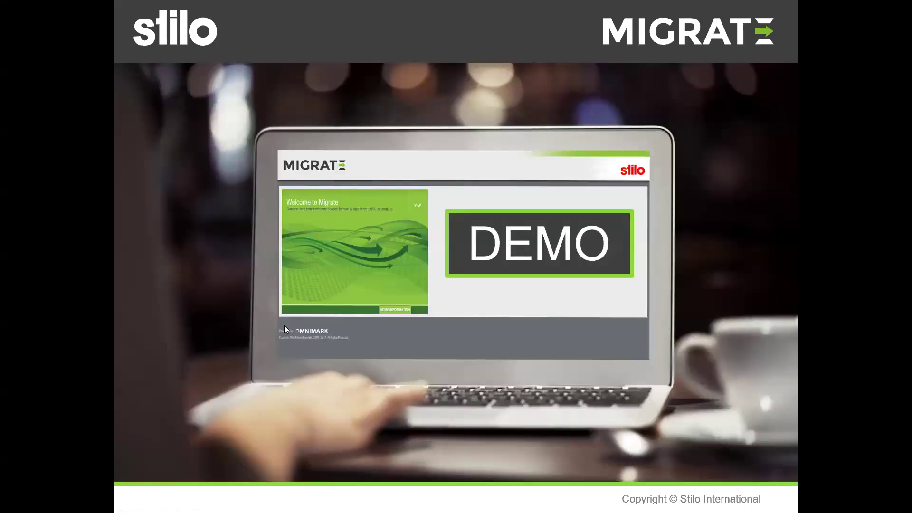
- Switch from the slide presentation to the Stilo Analyzer summary in the browser
key("alt+Tab")
key("alt+Tab")
key("alt+Tab")
key("alt+Tab")
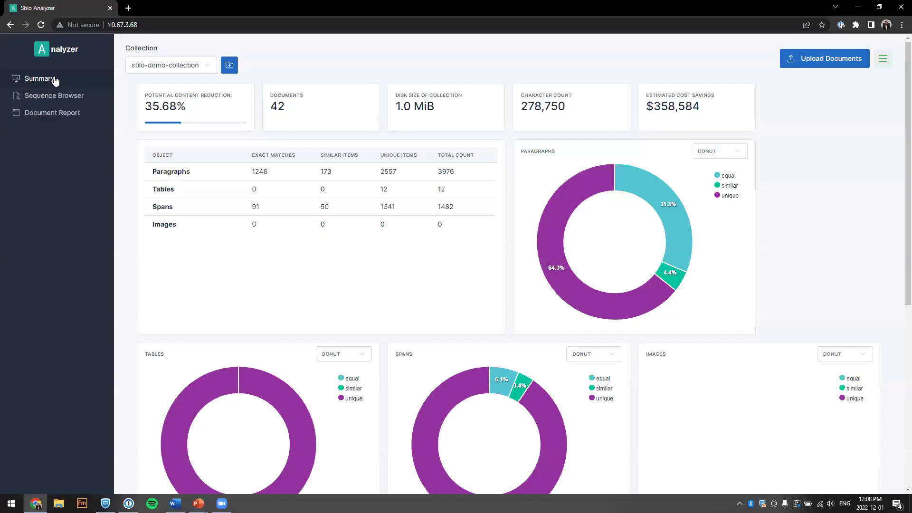
mouse_move(551, 244)
- Open the new collection form, inspect the available importer formats, and close it without creating a collection
left_click(229, 67)
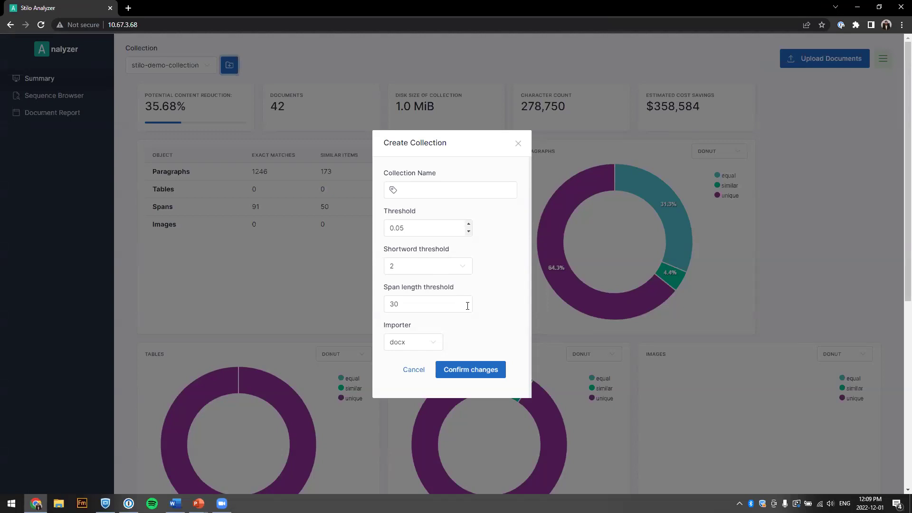
left_click(426, 344)
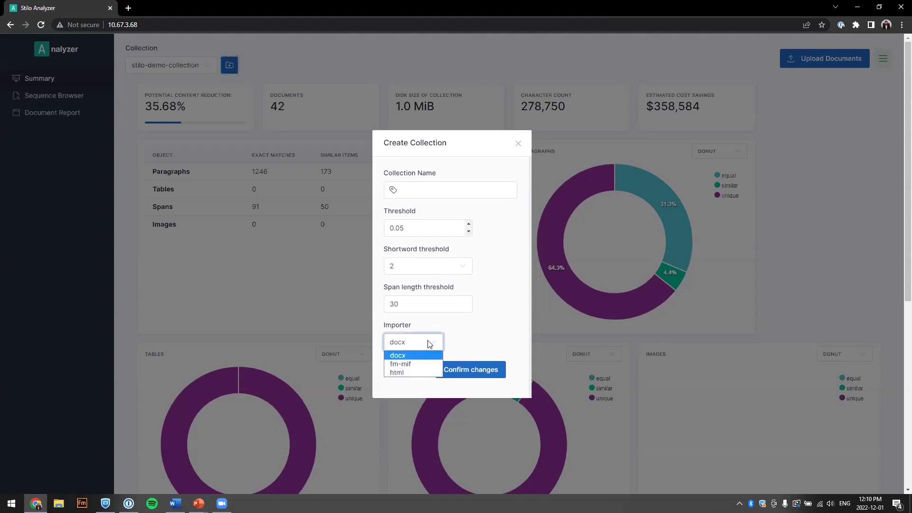
left_click(430, 344)
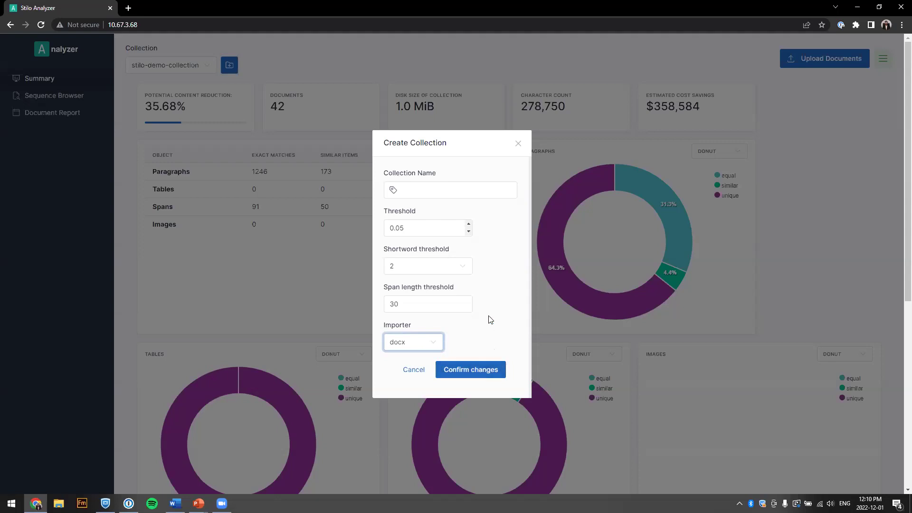
left_click(518, 145)
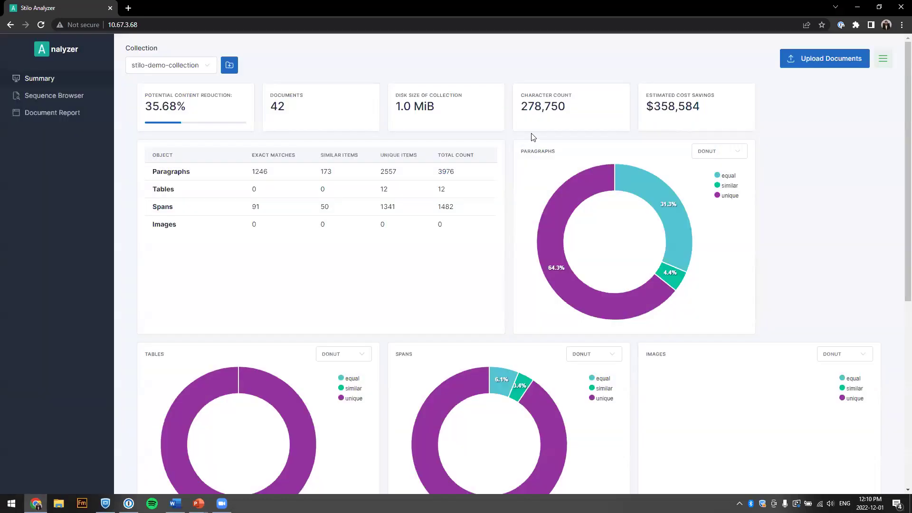
- Check the list of available collections, keeping stilo-demo-collection, and look at the document upload form before closing it
left_click(208, 69)
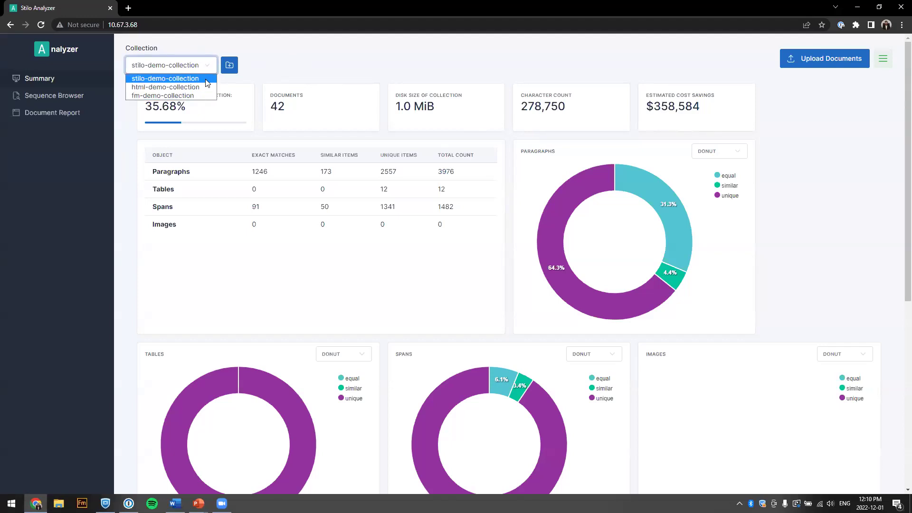
left_click(207, 83)
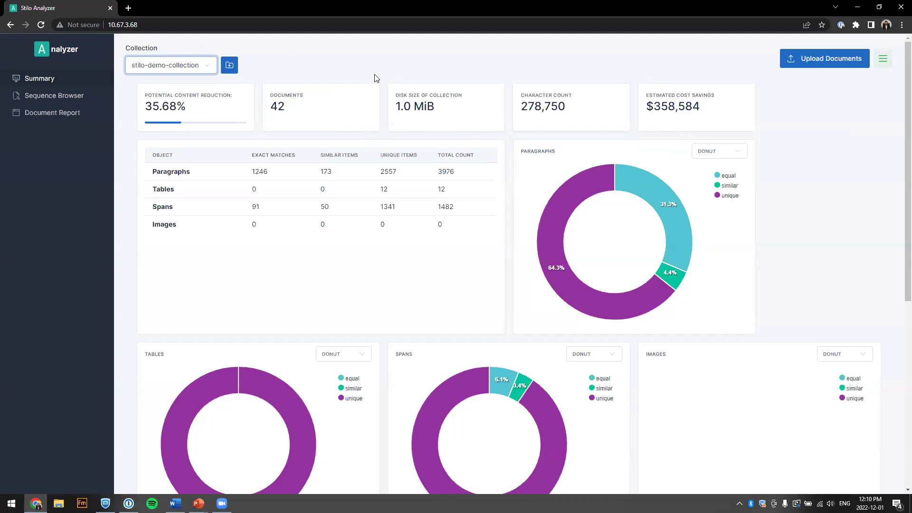
left_click(823, 63)
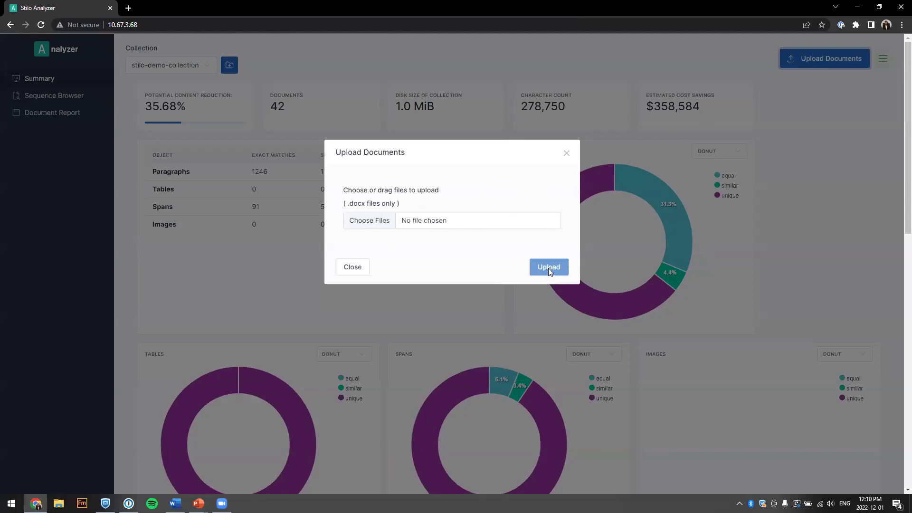
left_click(566, 154)
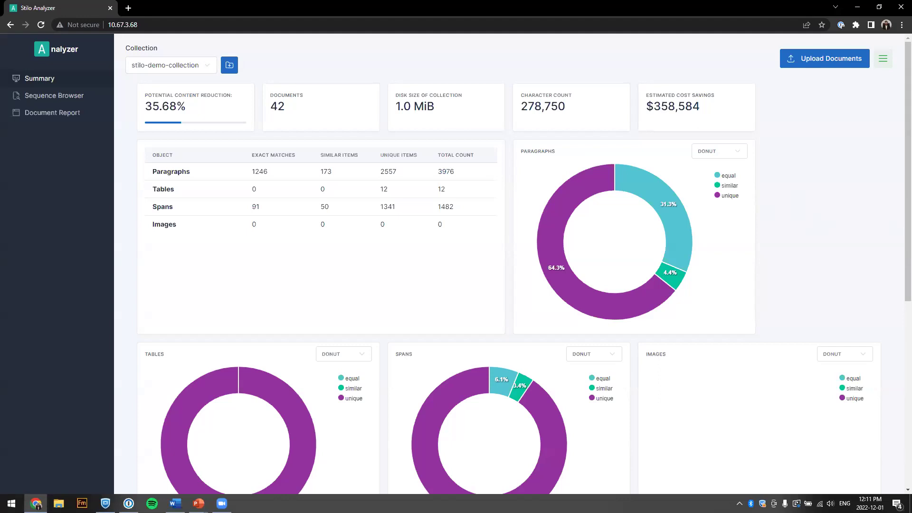
- Change the Paragraphs chart on the summary page to the pie type
mouse_move(197, 111)
mouse_move(703, 124)
scroll(771, 176, "down", 1)
scroll(771, 177, "down", 1)
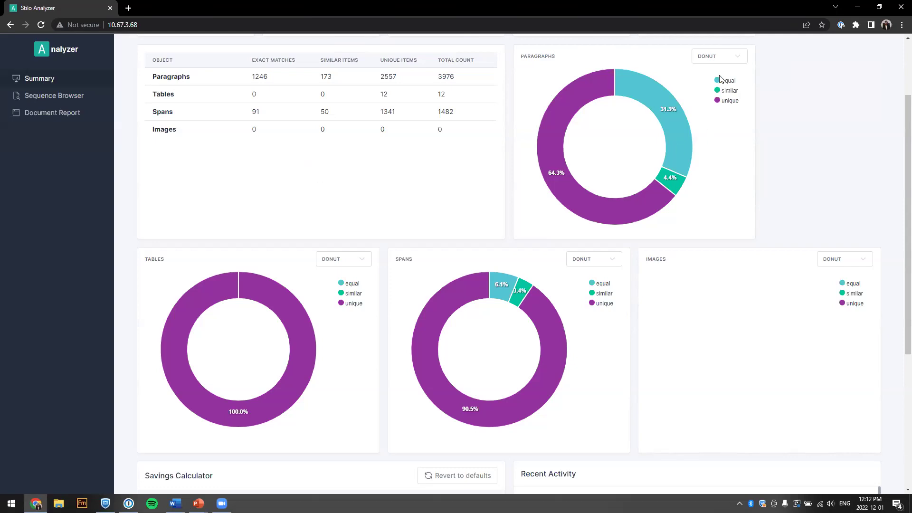
left_click(718, 57)
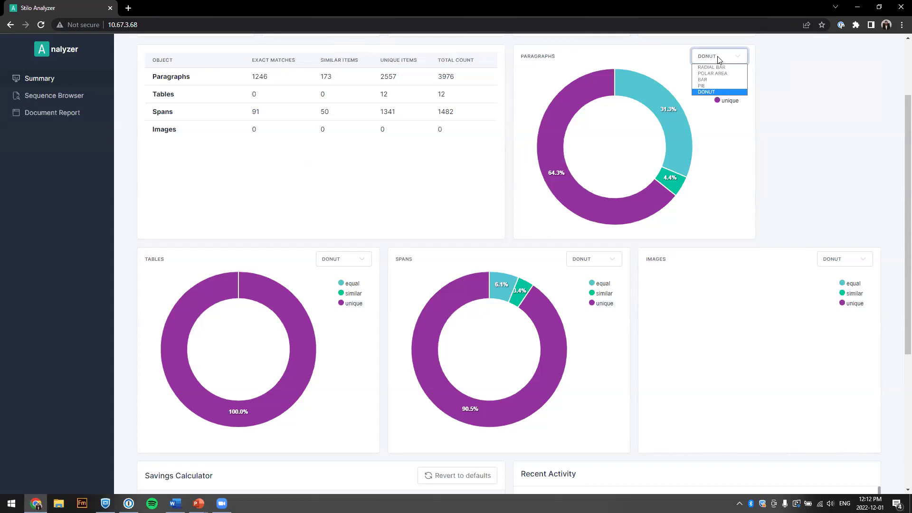
left_click(715, 86)
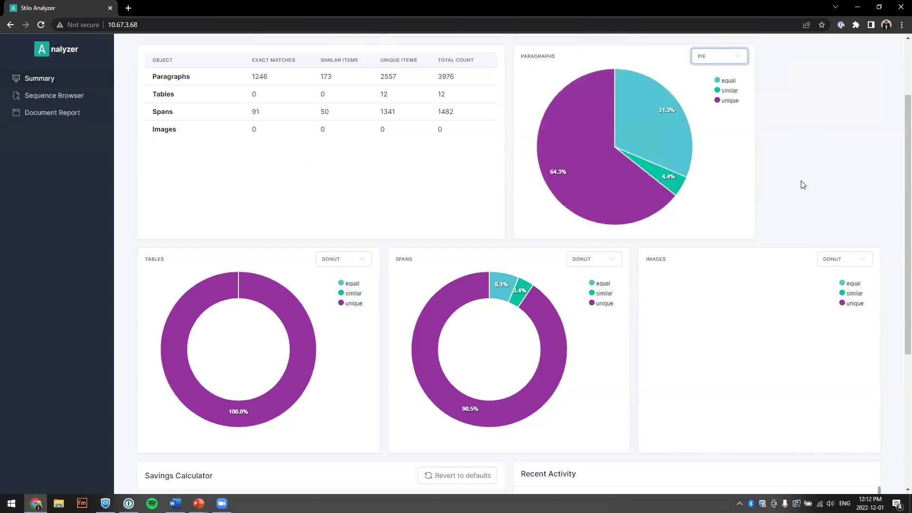
- Examine the remaining summary charts and the Savings Calculator's task costs, weights and savings
scroll(801, 188, "up", 1)
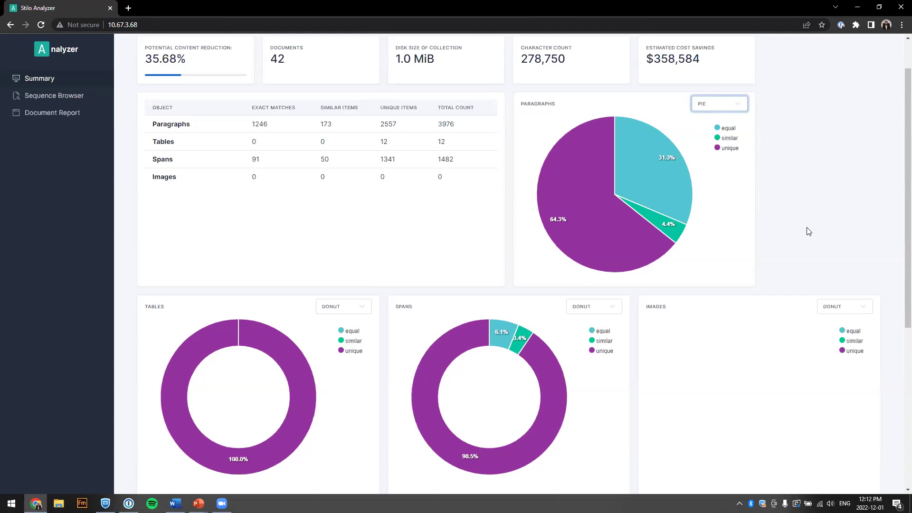
scroll(809, 231, "down", 4)
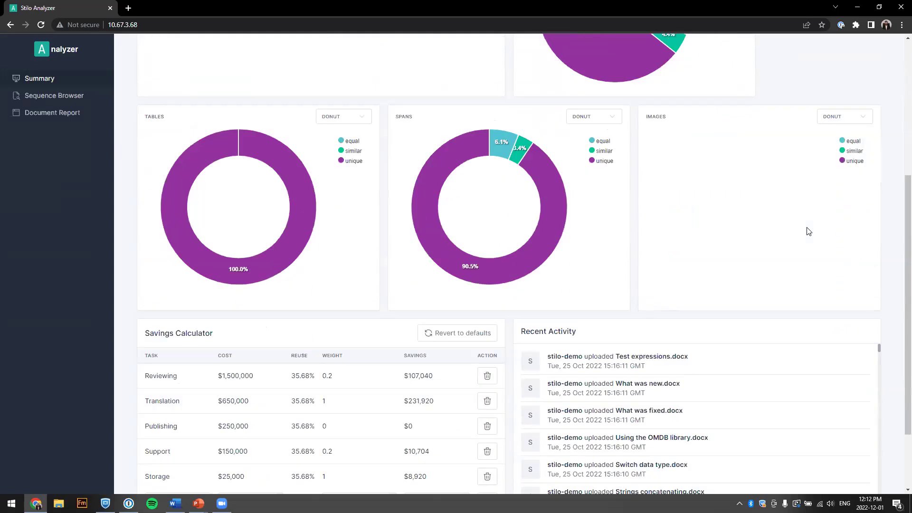
scroll(808, 231, "down", 2)
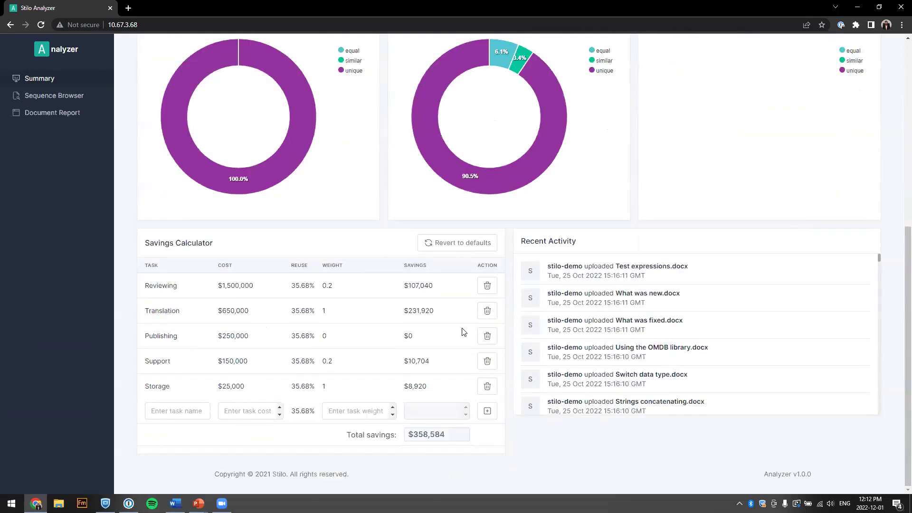
mouse_move(387, 338)
mouse_move(341, 318)
mouse_move(409, 307)
scroll(681, 222, "up", 7)
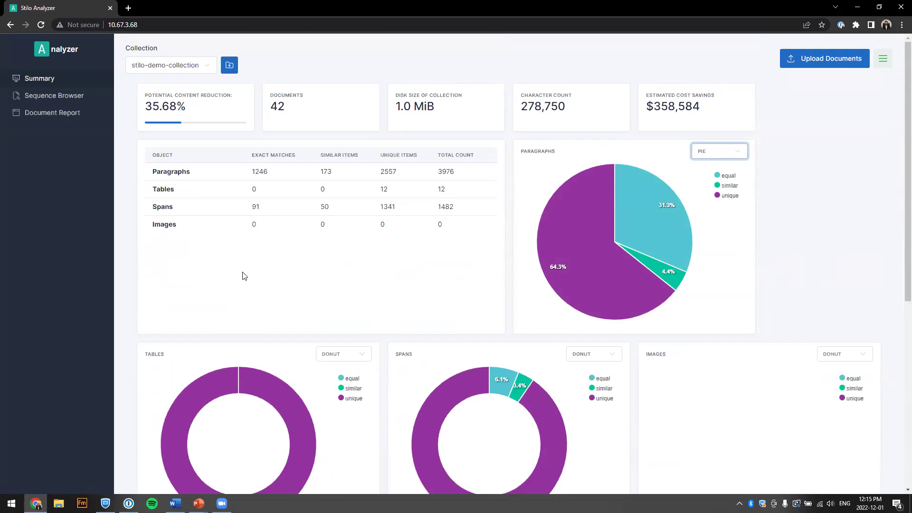
- Open the Sequence Browser for stilo-demo-collection and look over its viewers, popular sequences and match list
left_click(70, 99)
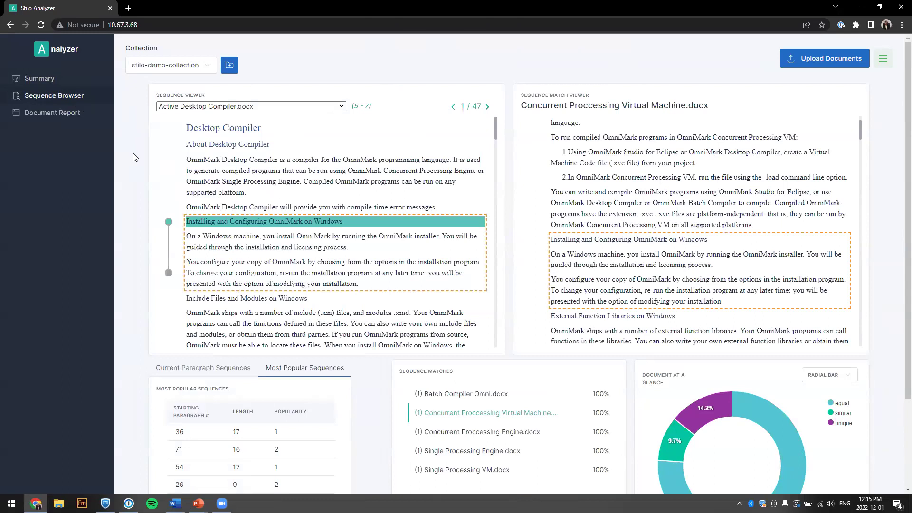
scroll(135, 157, "down", 1)
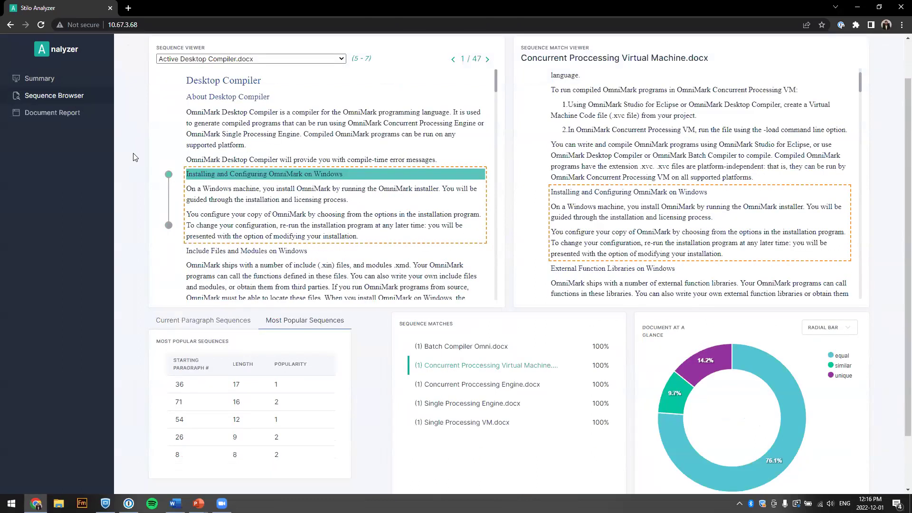
scroll(135, 158, "up", 1)
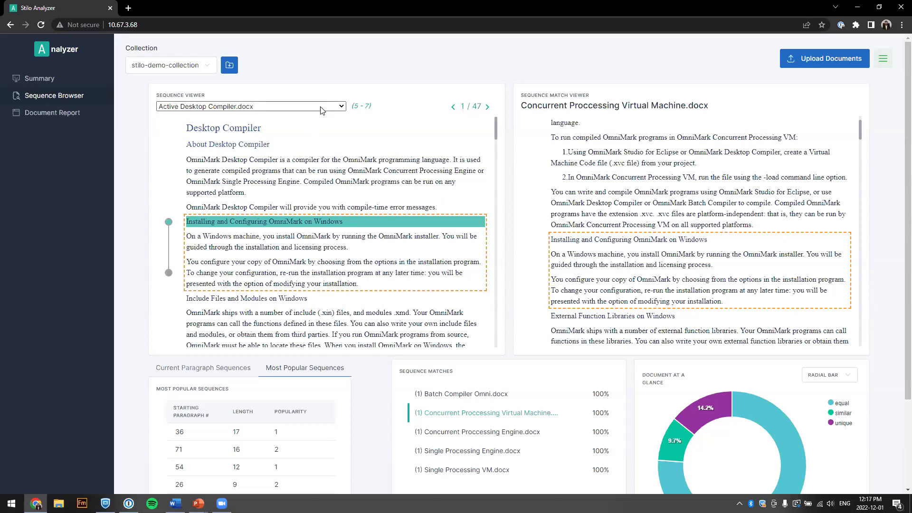
- View Batch Compiler Omni.docx in the sequence viewer, replace it with Java Virtual Machine.docx, and browse that document's matches
left_click(321, 109)
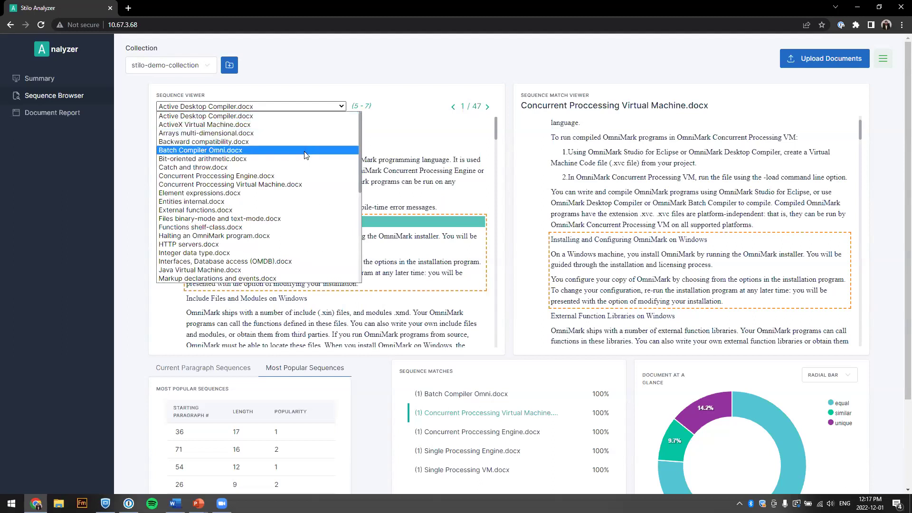
key("Escape")
key("Down")
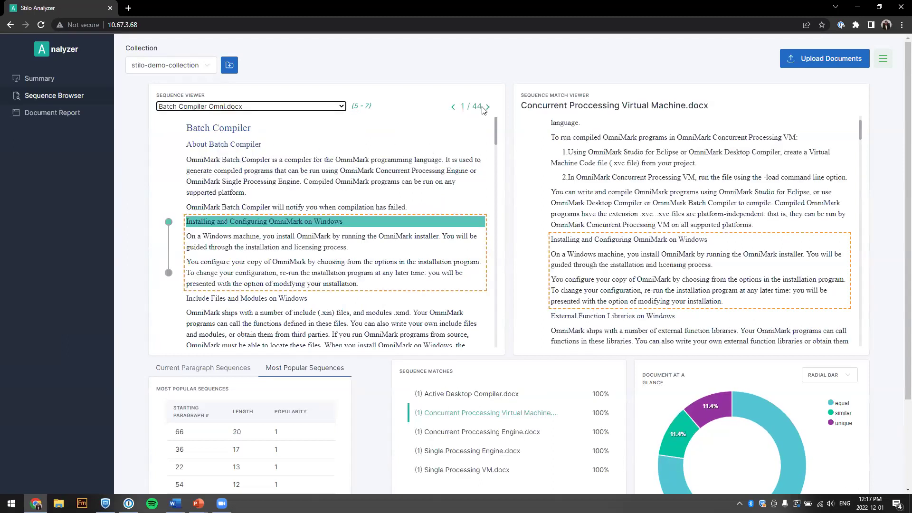
left_click(326, 107)
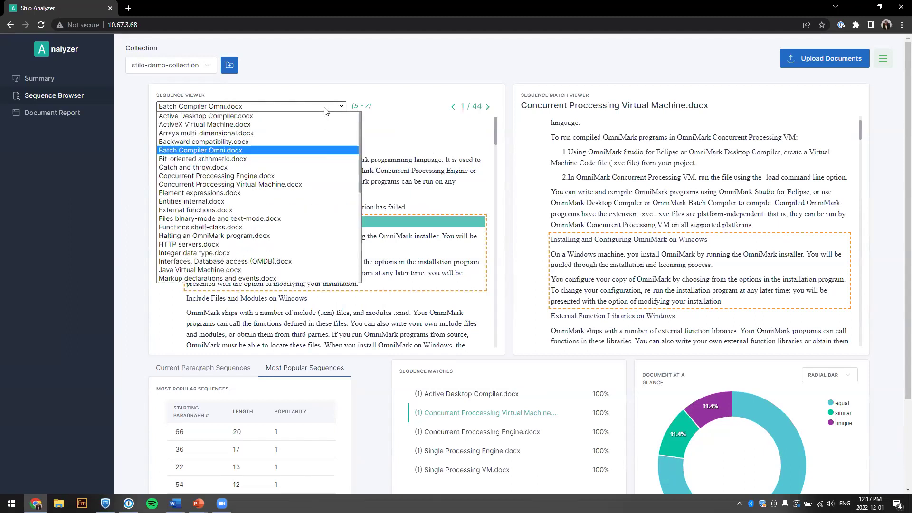
left_click(279, 271)
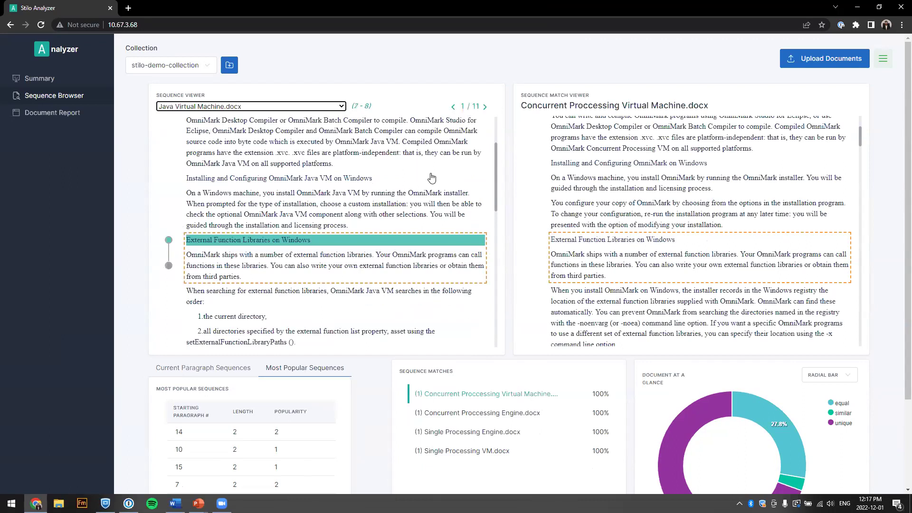
left_click(485, 107)
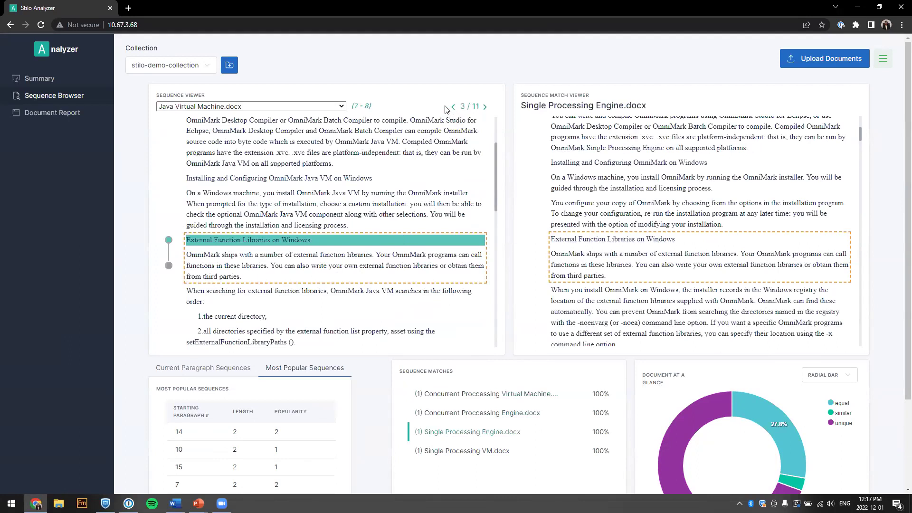
- Load Active Desktop Compiler.docx in the sequence viewer and advance one by one to its fourth match
left_click(252, 107)
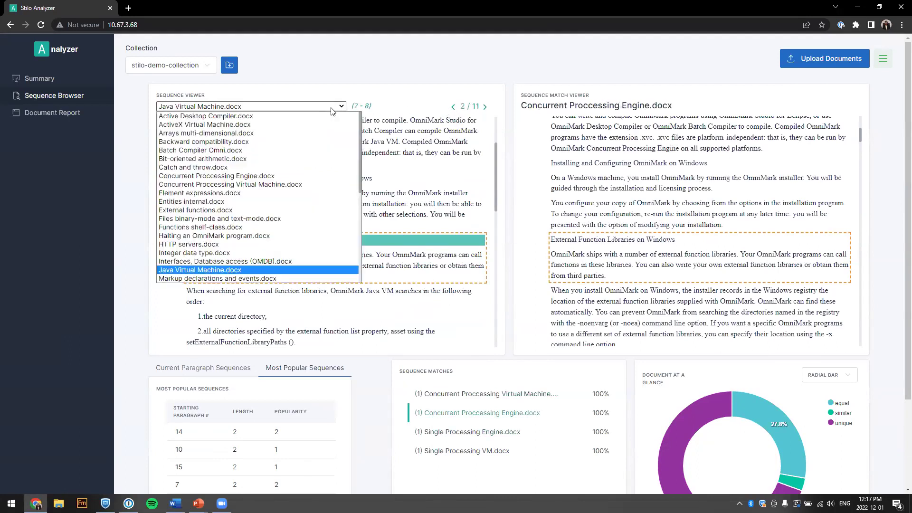
left_click(250, 117)
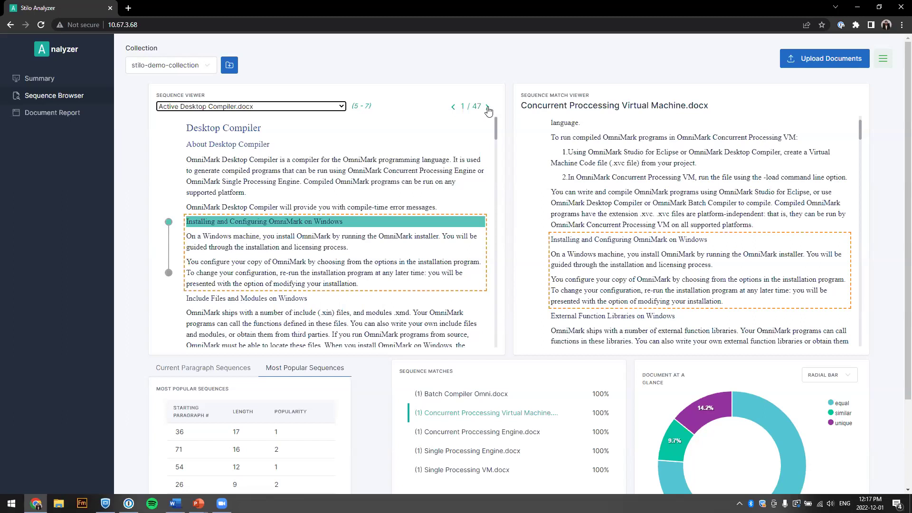
left_click(488, 107)
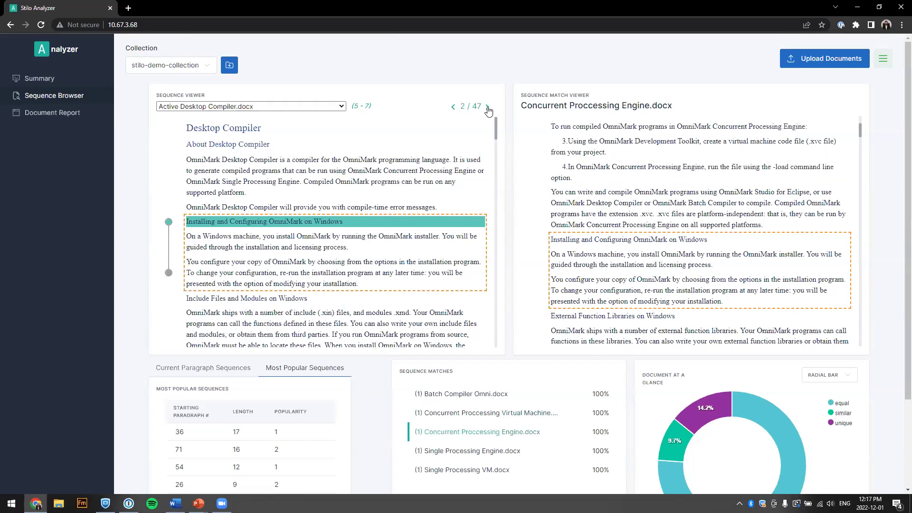
left_click(487, 108)
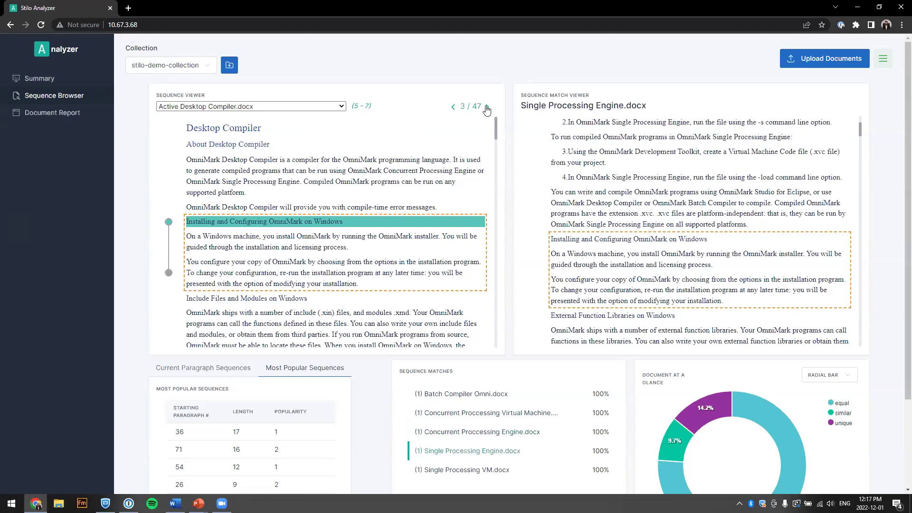
left_click(487, 109)
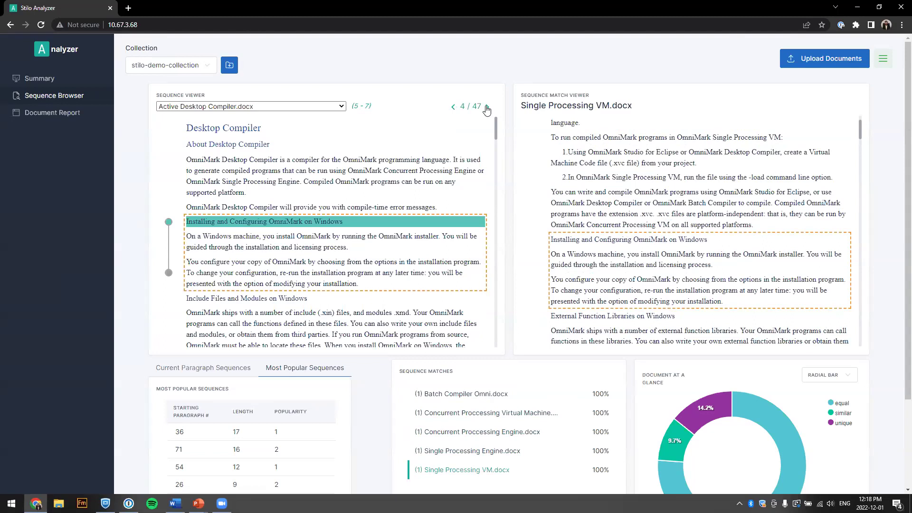
- Jump to match 26 of Active Desktop Compiler.docx and step back to match 25
double_click(462, 106)
type("26")
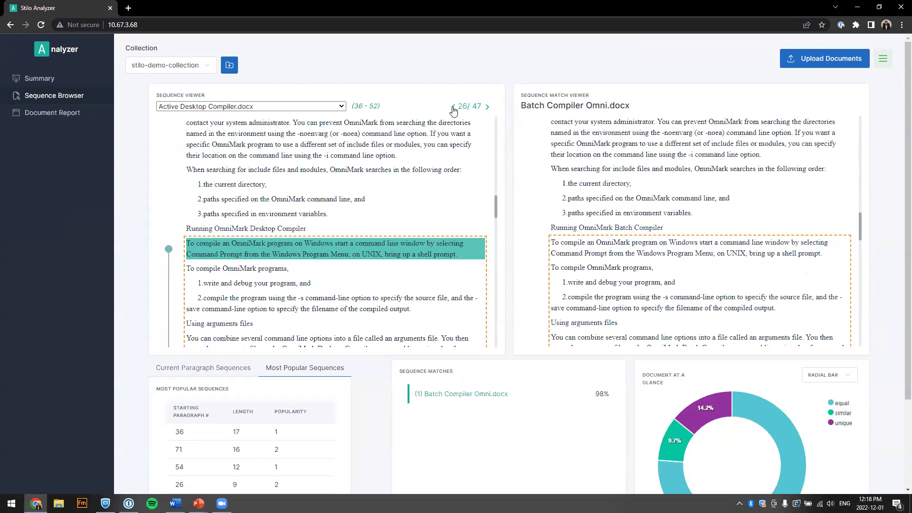
left_click(453, 107)
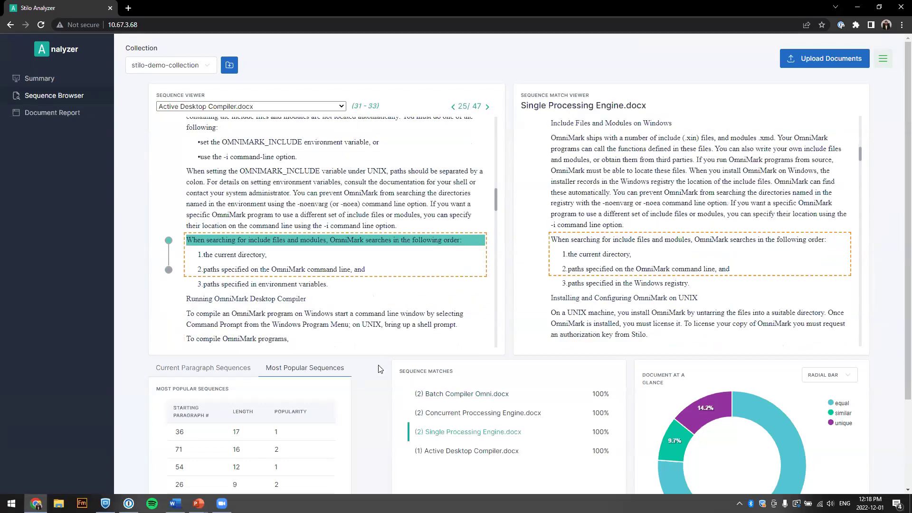
- Compare the current sequence with its matches in Batch Compiler Omni.docx, Concurrent Proccessing Engine.docx, Single Processing Engine.docx and Active Desktop Compiler.docx
scroll(377, 380, "down", 1)
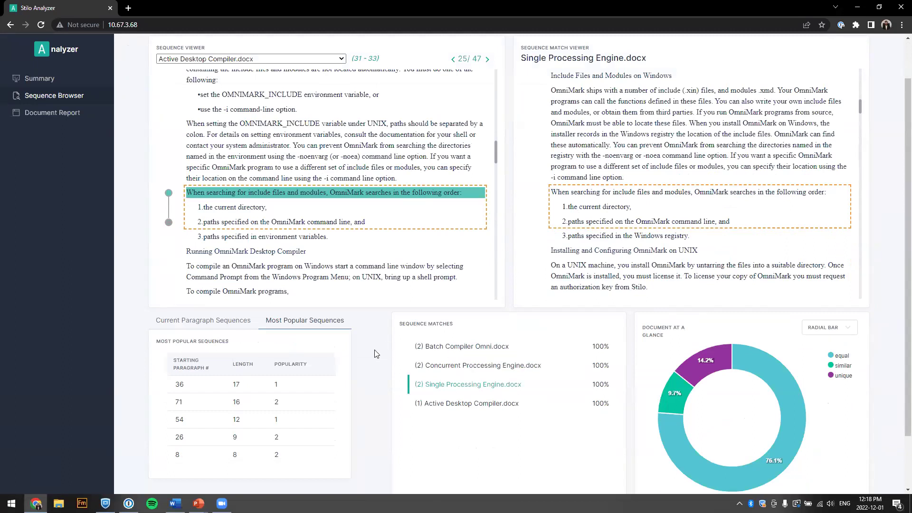
scroll(375, 354, "up", 1)
scroll(375, 354, "down", 1)
left_click(472, 351)
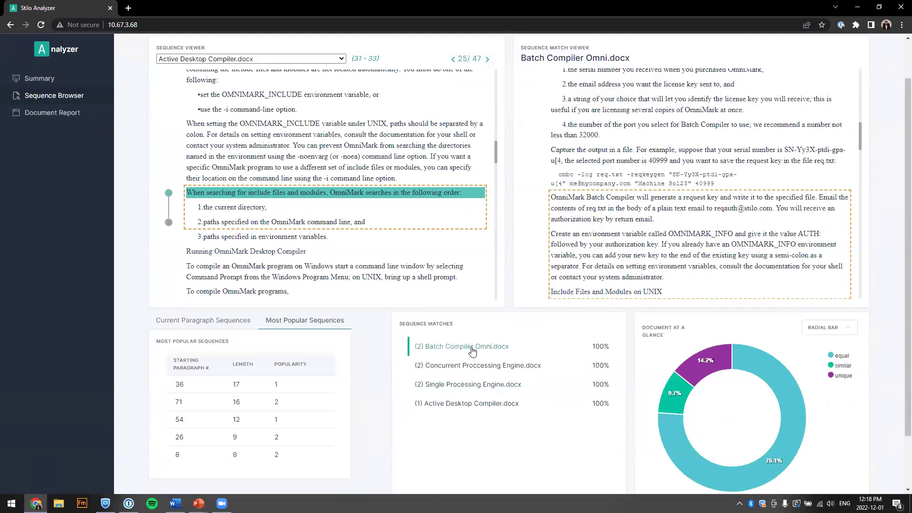
left_click(473, 368)
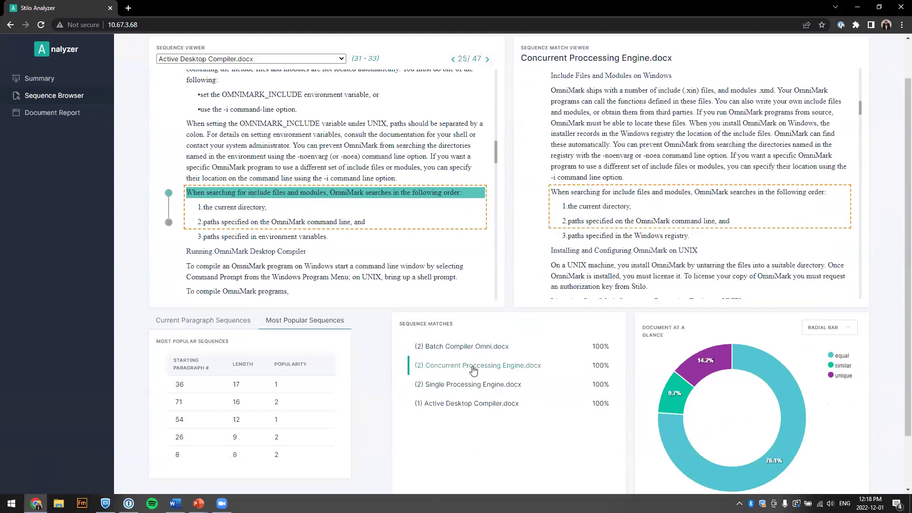
left_click(493, 387)
left_click(478, 407)
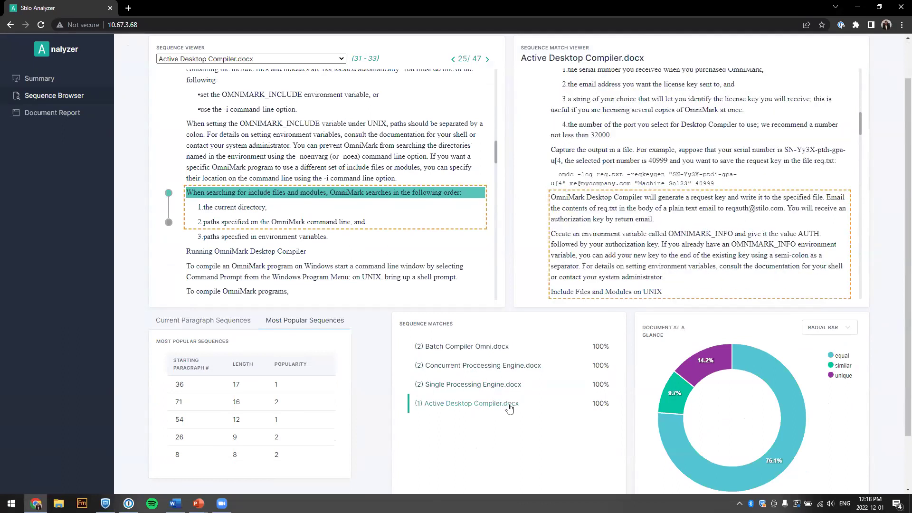
- Advance to match 26 of Active Desktop Compiler.docx and compare its sequence with the matching passage in Batch Compiler Omni.docx
left_click(468, 350)
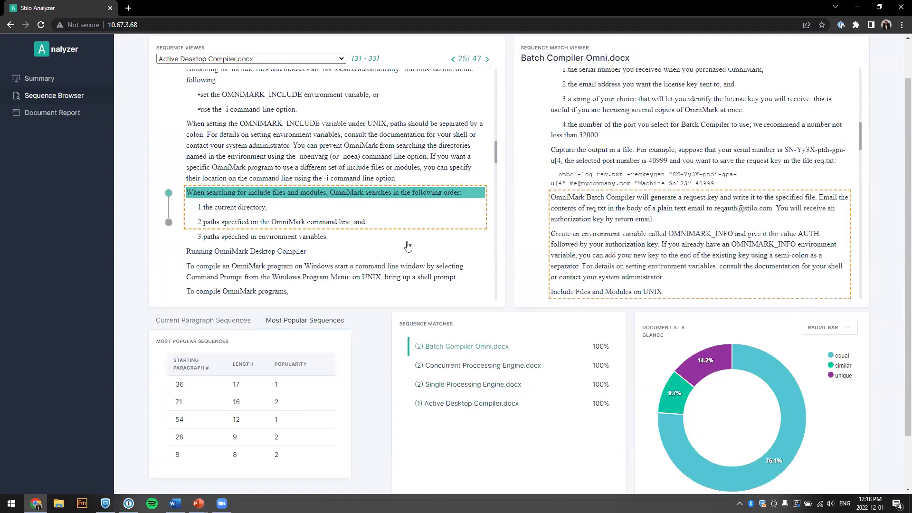
left_click(487, 59)
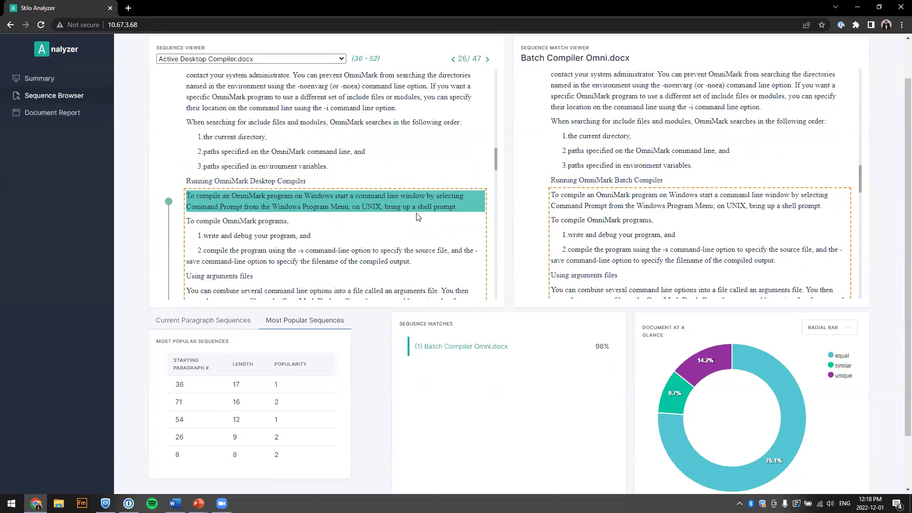
scroll(418, 216, "down", 1)
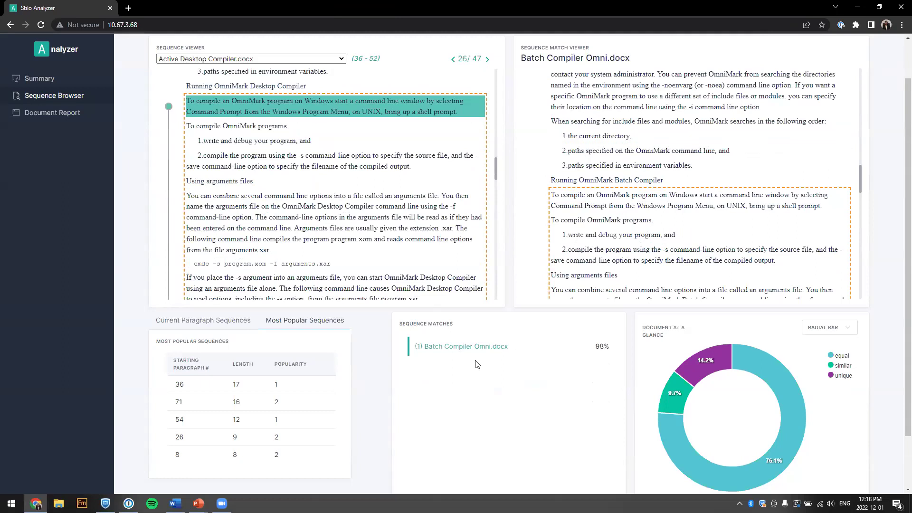
scroll(468, 366, "down", 1)
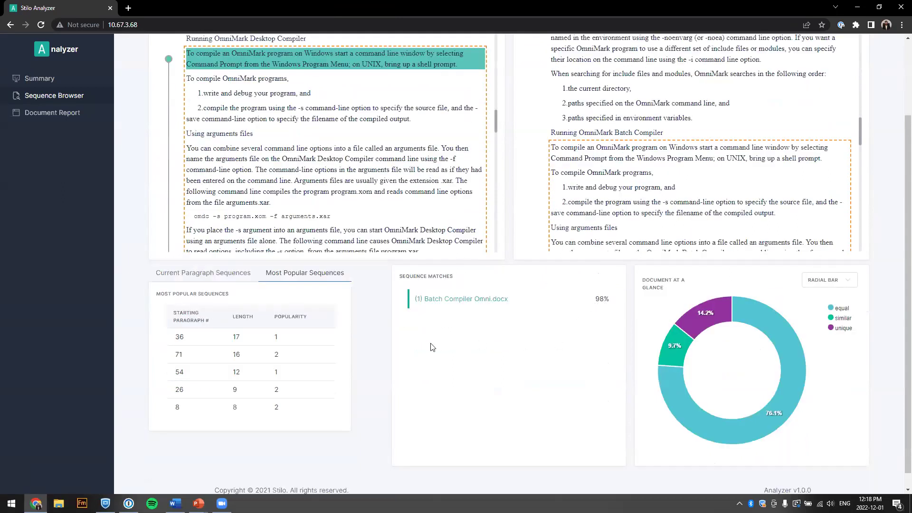
scroll(354, 357, "up", 1)
scroll(686, 219, "down", 2)
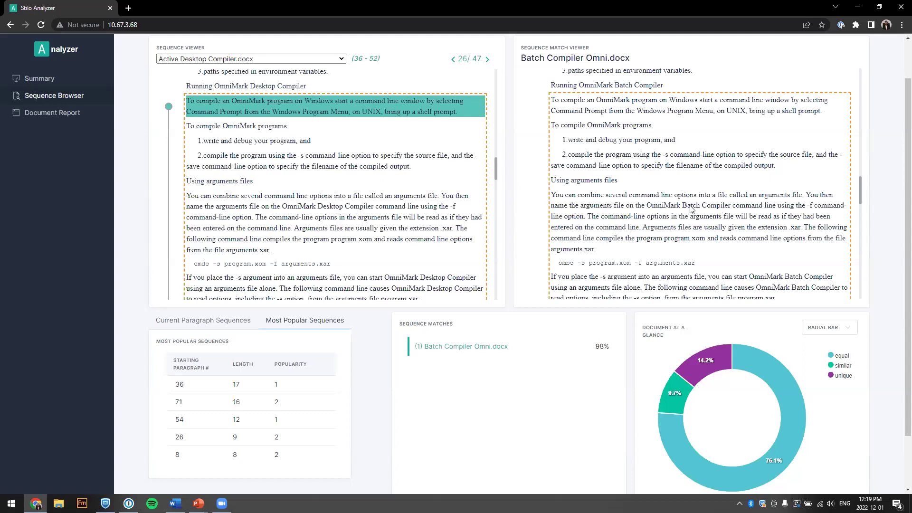
scroll(651, 266, "down", 2)
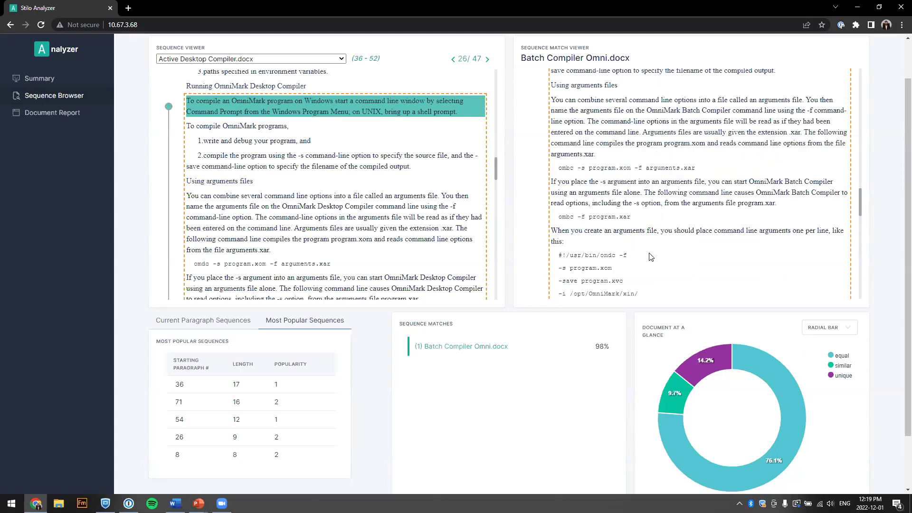
scroll(322, 239, "down", 1)
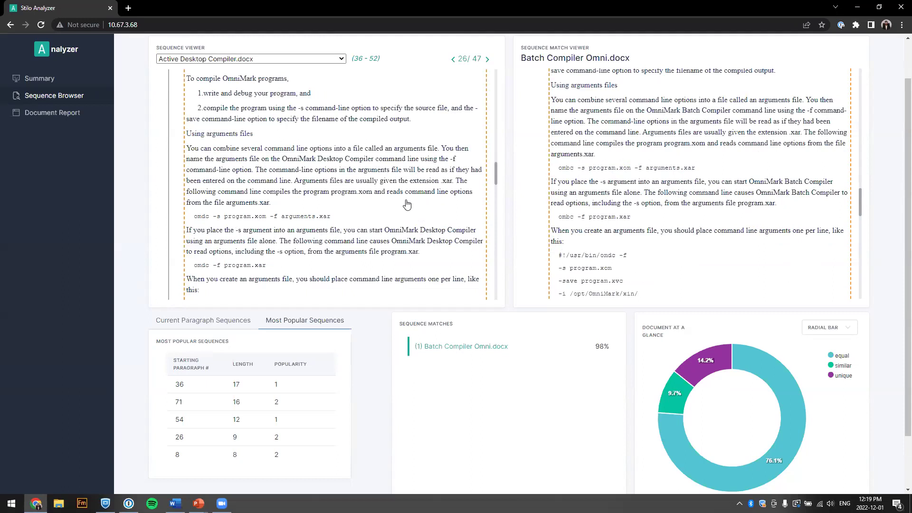
- Load Concurrent Proccessing Engine.docx in the sequence viewer and jump to its match 19
left_click(340, 60)
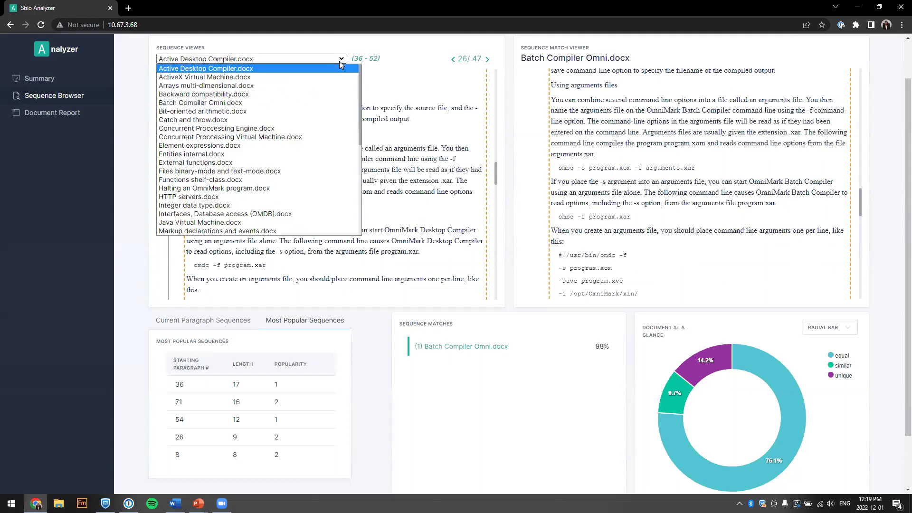
left_click(296, 129)
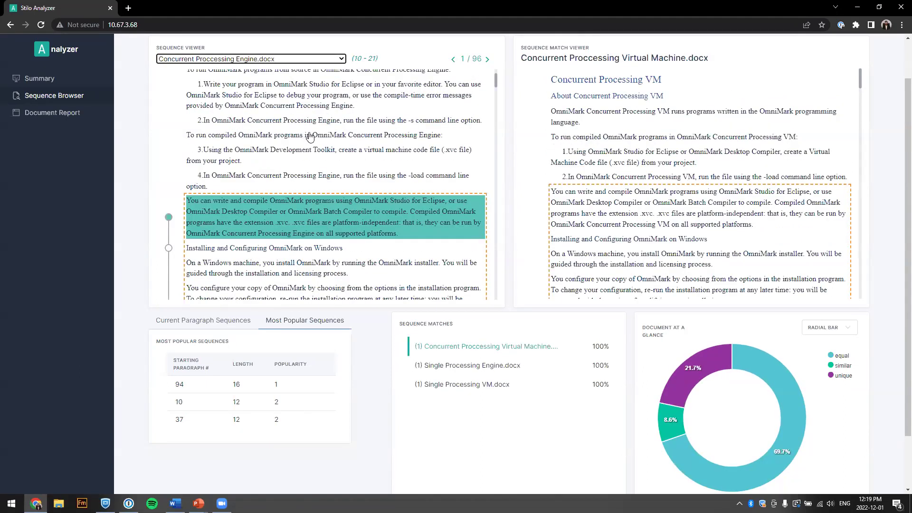
left_click(463, 58)
type("9")
key("Return")
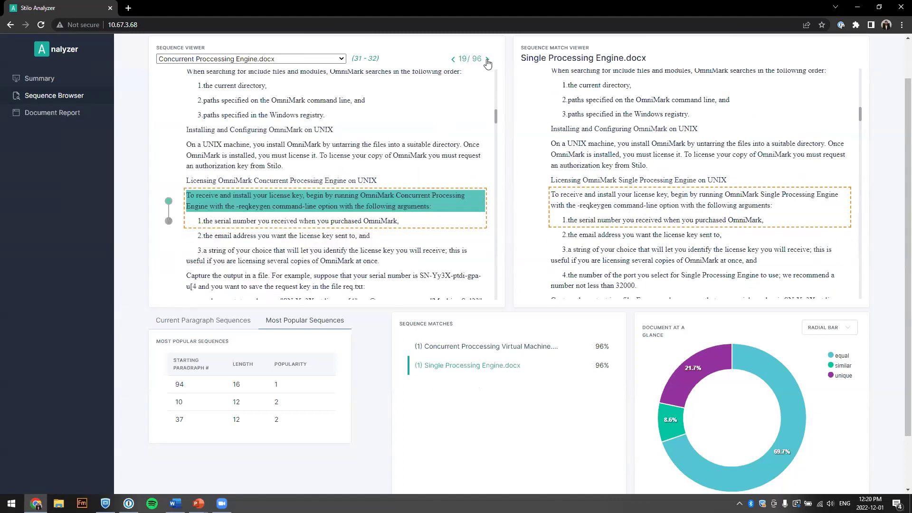
- Advance one by one from match 19 to match 23 of Concurrent Proccessing Engine.docx
left_click(487, 59)
left_click(487, 60)
left_click(487, 60)
left_click(487, 60)
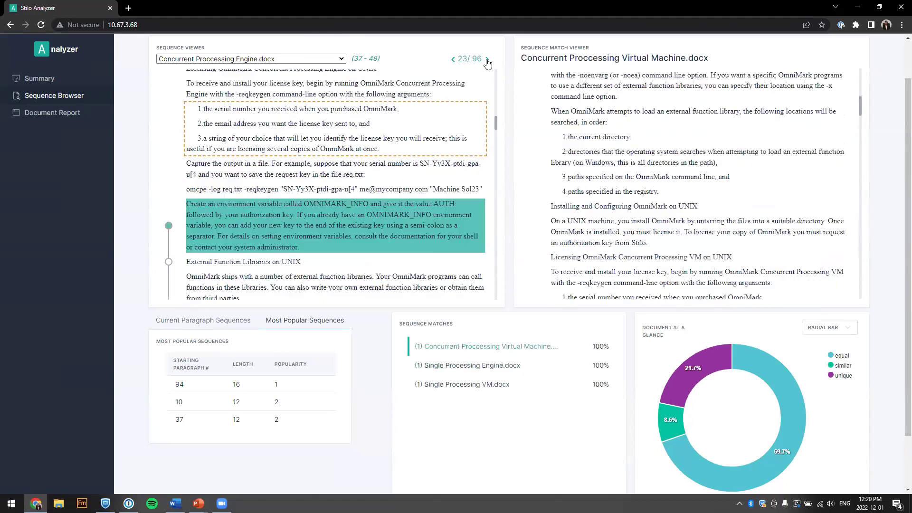
- Read through the sequence of paragraphs 37 to 48 alongside its matching passage in Concurrent Proccessing Virtual Machine.docx
scroll(385, 190, "down", 2)
scroll(659, 195, "down", 2)
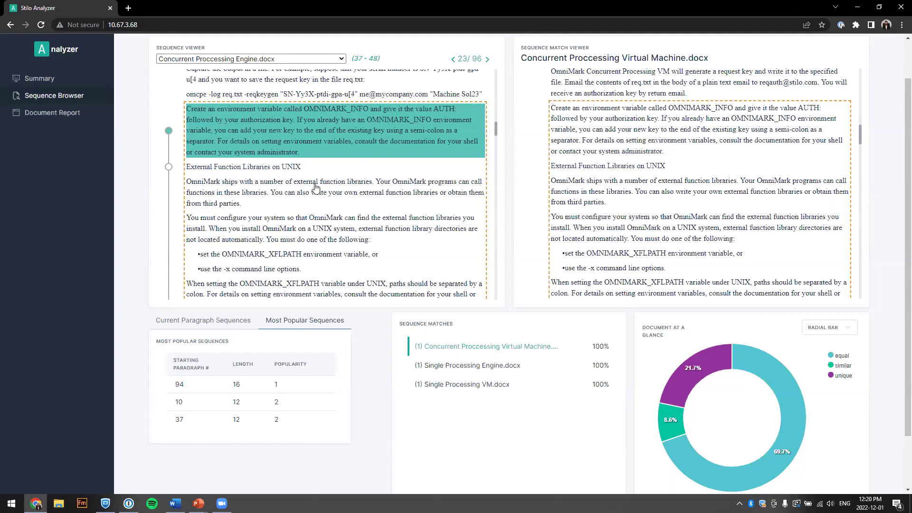
scroll(391, 228, "down", 1)
scroll(391, 228, "down", 1)
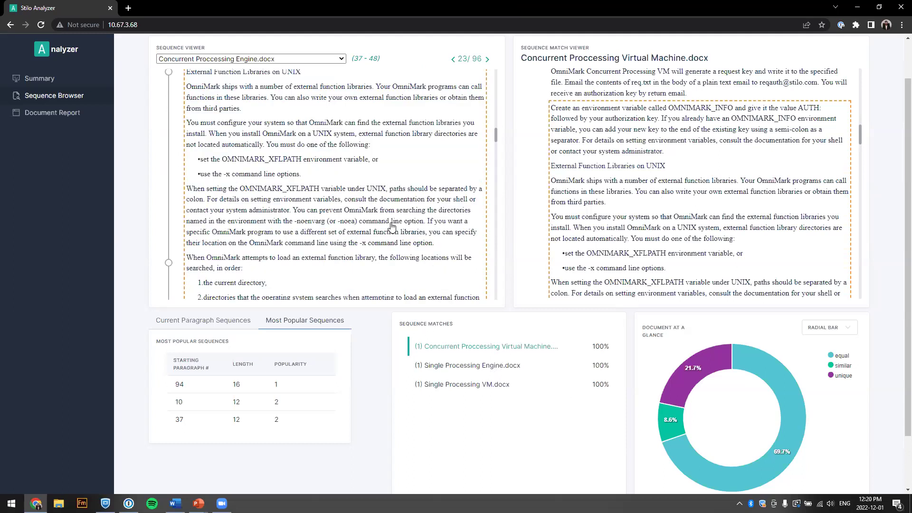
scroll(391, 227, "up", 2)
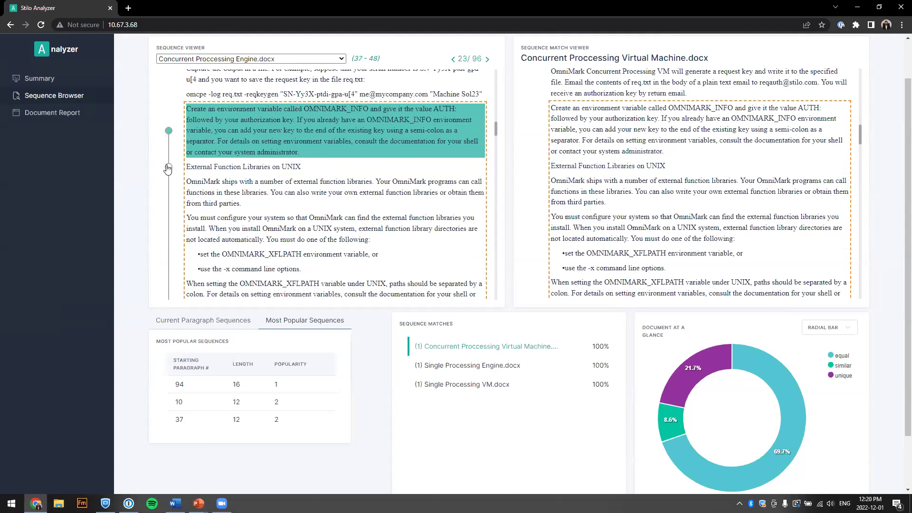
scroll(168, 169, "down", 3)
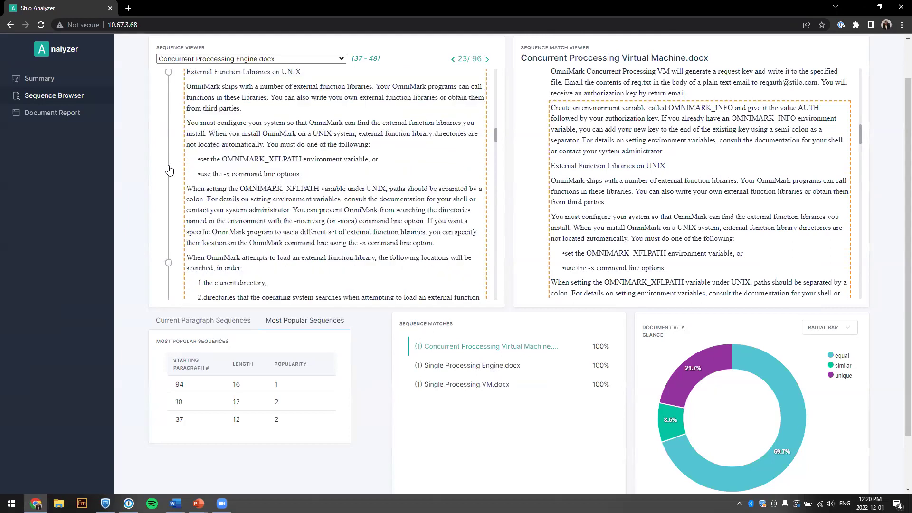
scroll(230, 209, "down", 2)
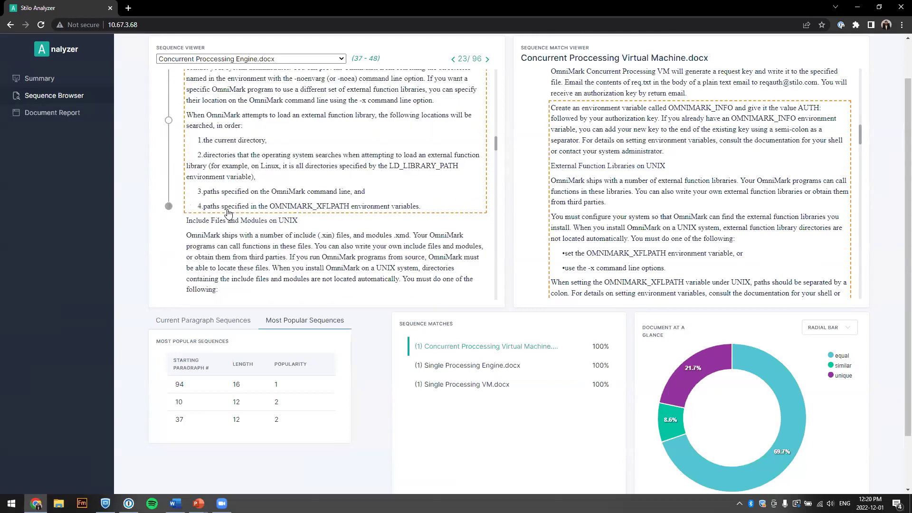
scroll(257, 143, "up", 5)
- Show the match starting at the External Function Libraries on UNIX paragraph, and step back to match 23
left_click(317, 121)
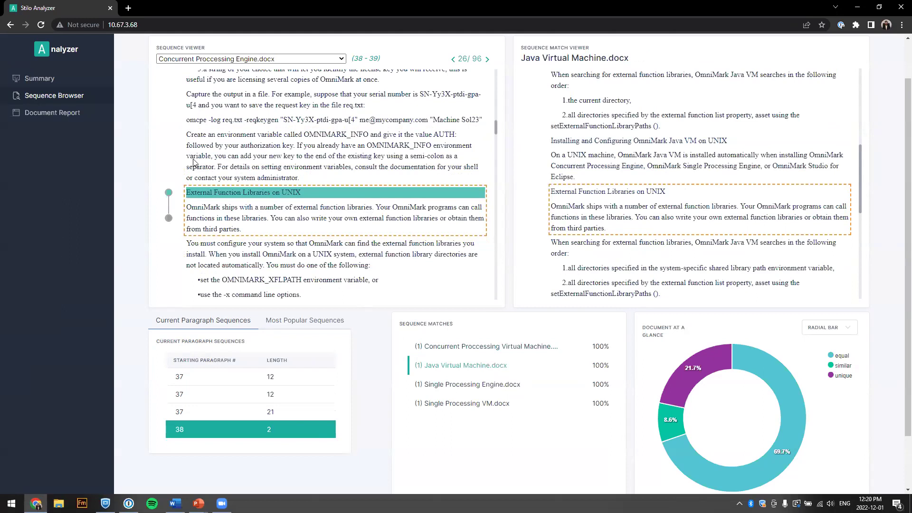
left_click(452, 59)
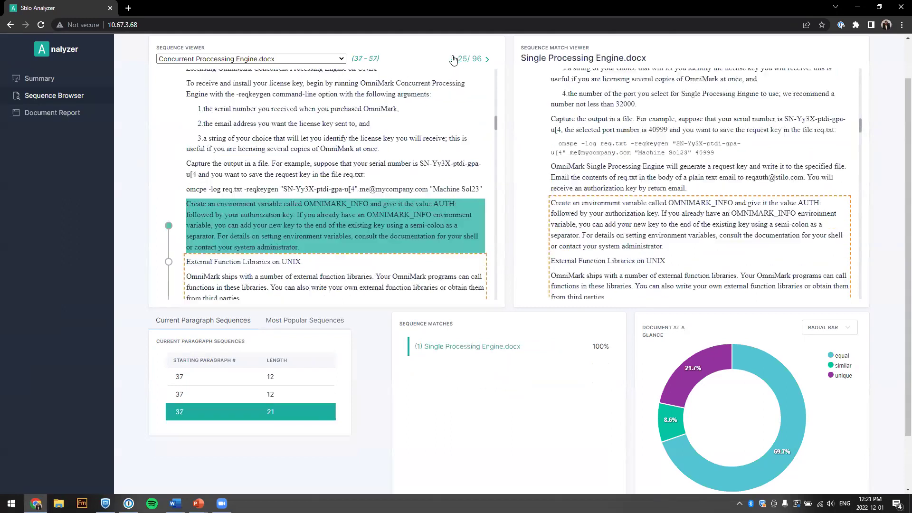
left_click(453, 59)
left_click(452, 58)
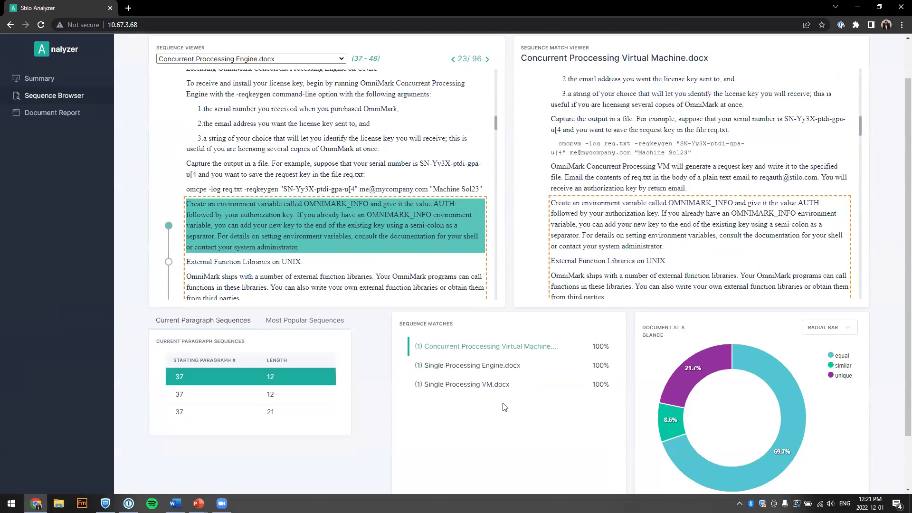
- View the most popular and current paragraph sequence lists, and check the chart types offered for the document overview
left_click(314, 324)
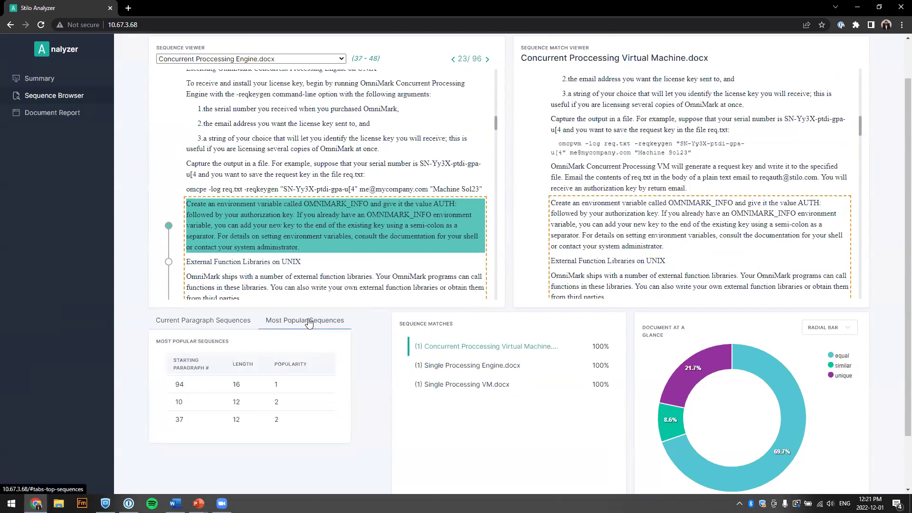
scroll(380, 351, "down", 2)
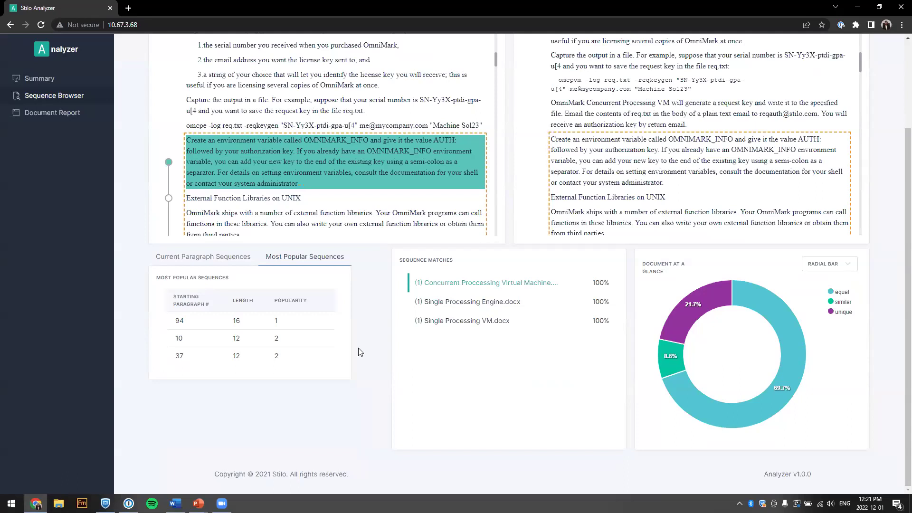
left_click(207, 261)
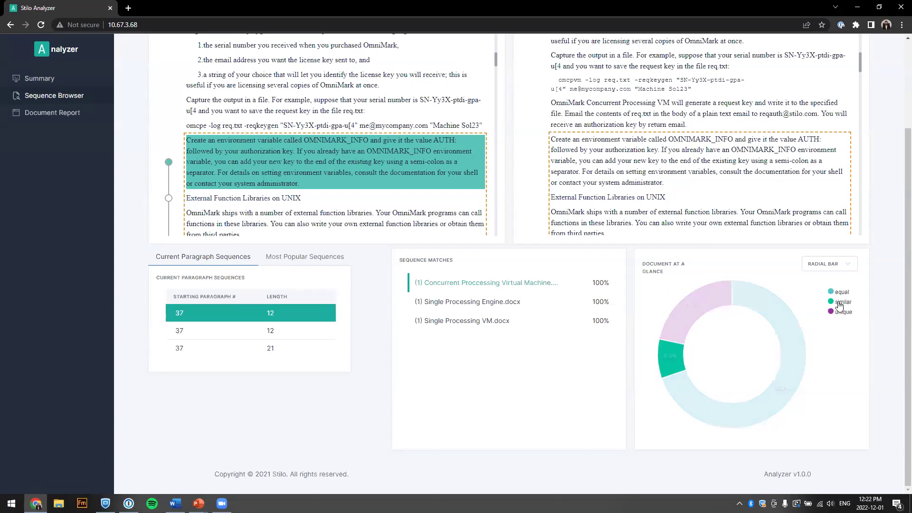
left_click(834, 267)
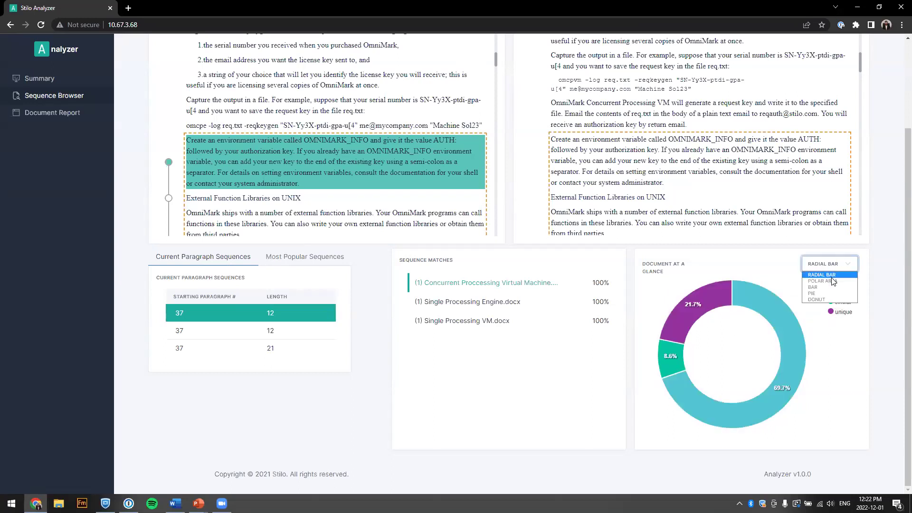
left_click(806, 267)
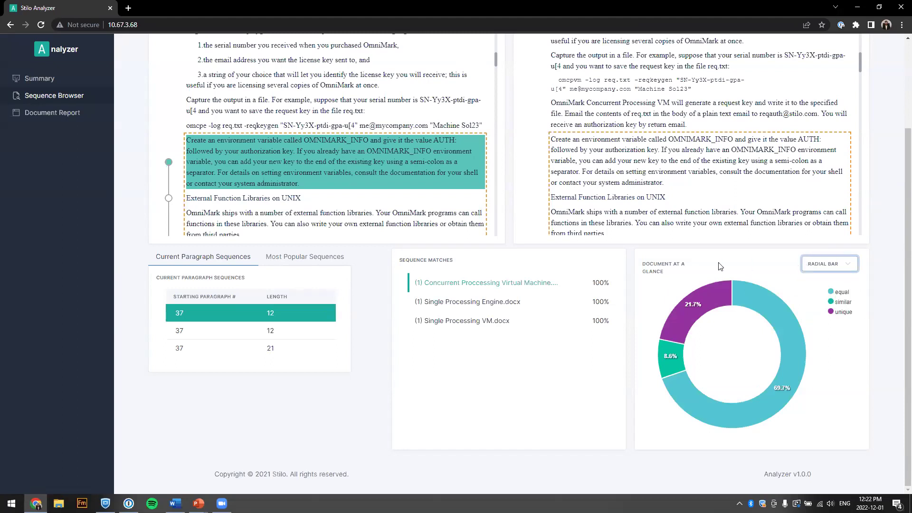
- Compare the External Function Libraries on UNIX passage in match 23 with its counterpart in Concurrent Proccessing Virtual Machine.docx
scroll(701, 277, "up", 3)
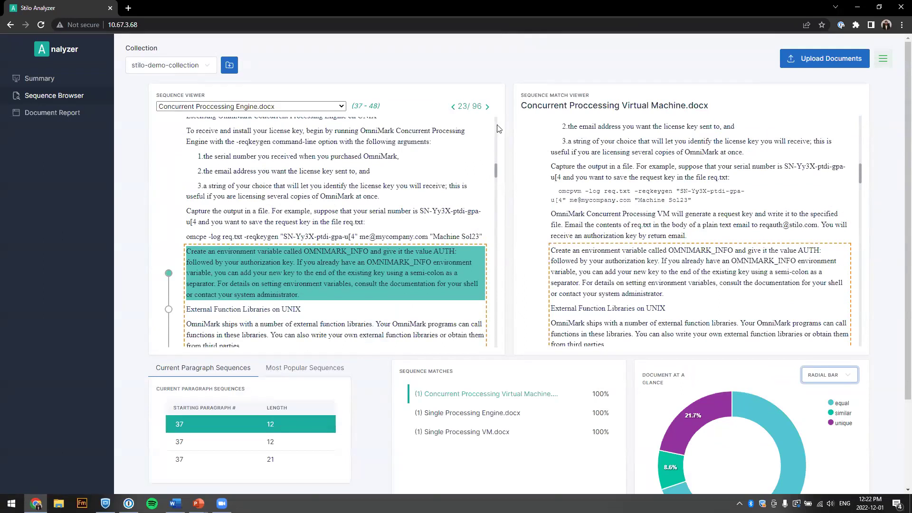
scroll(509, 211, "down", 1)
scroll(509, 210, "up", 1)
scroll(509, 211, "down", 1)
scroll(509, 211, "up", 1)
scroll(304, 219, "down", 2)
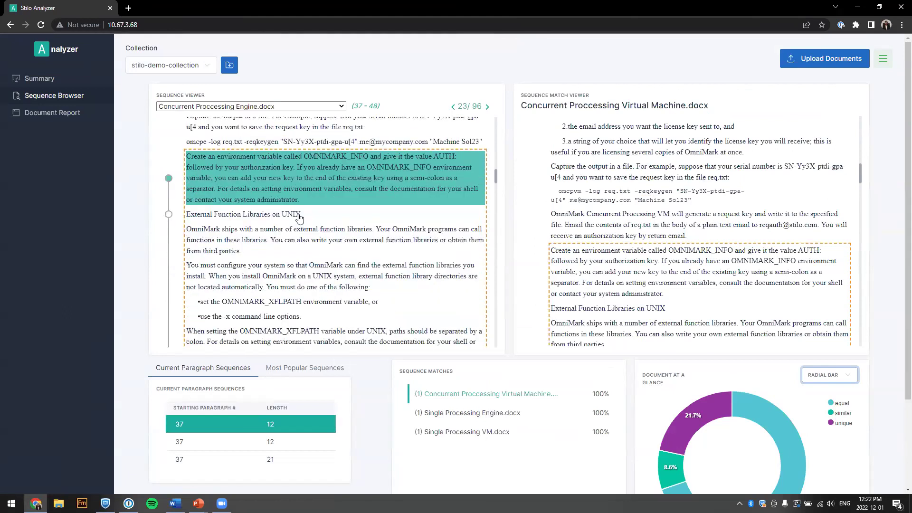
scroll(605, 239, "down", 2)
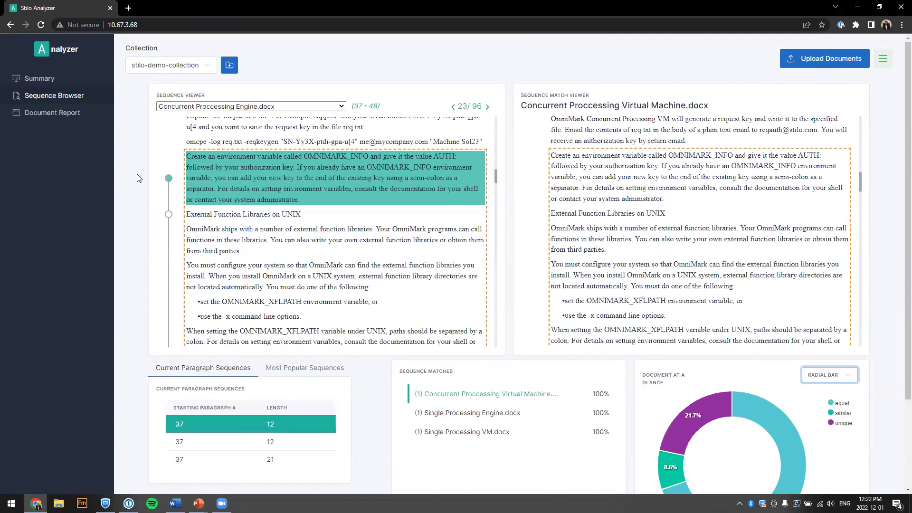
- Open the document report and view the statistics of Active Desktop Compiler.docx and Files binary-mode and text-mode.docx
left_click(70, 118)
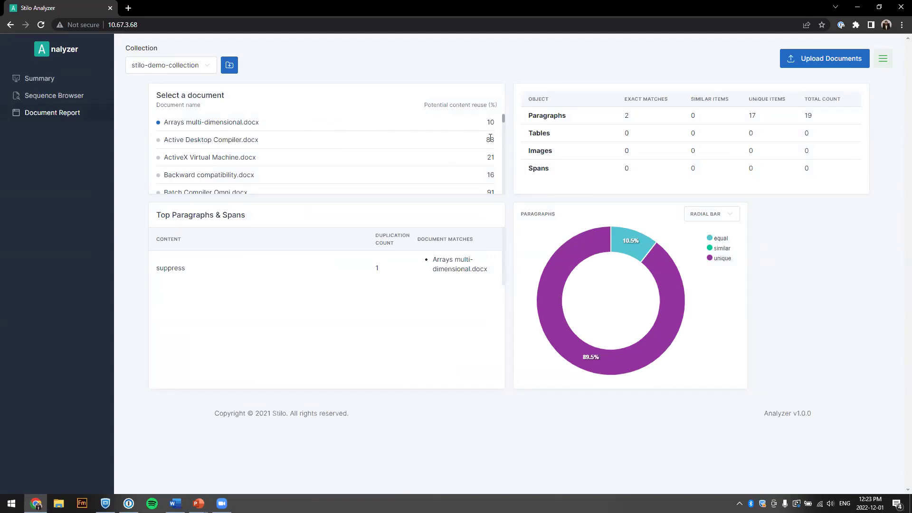
left_click(237, 140)
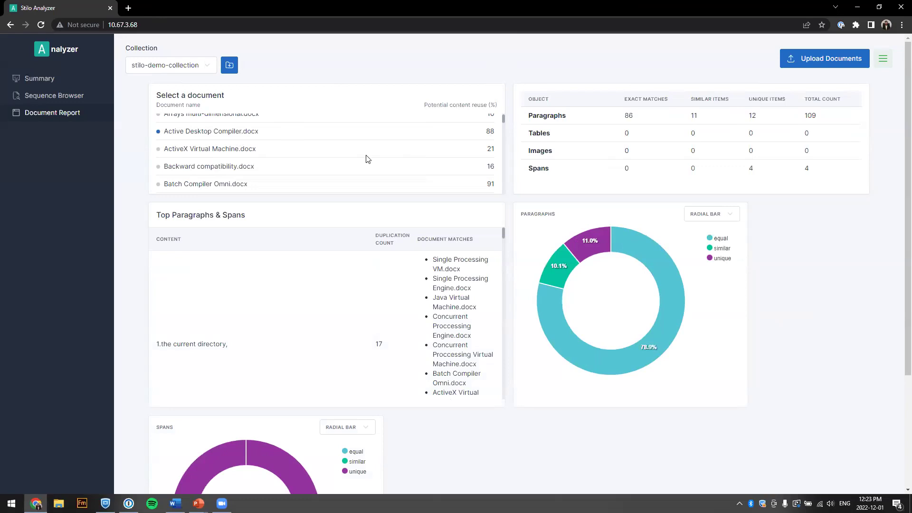
scroll(366, 161, "down", 5)
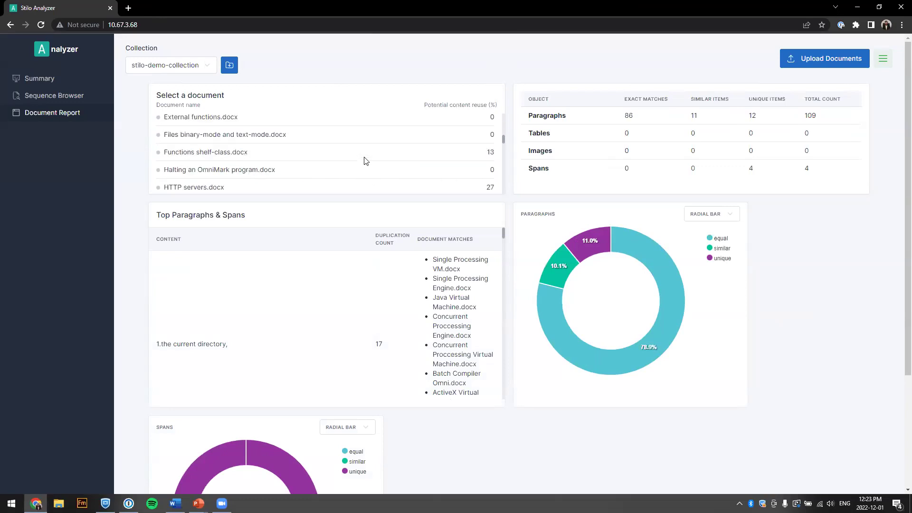
left_click(401, 138)
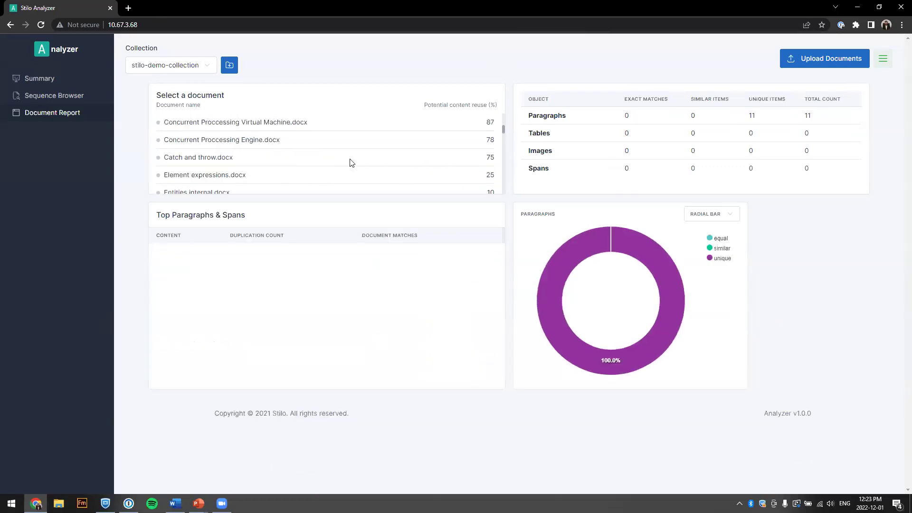
- Browse further down the report's document list, reselect Active Desktop Compiler.docx and review its paragraph and span charts
scroll(351, 164, "down", 3)
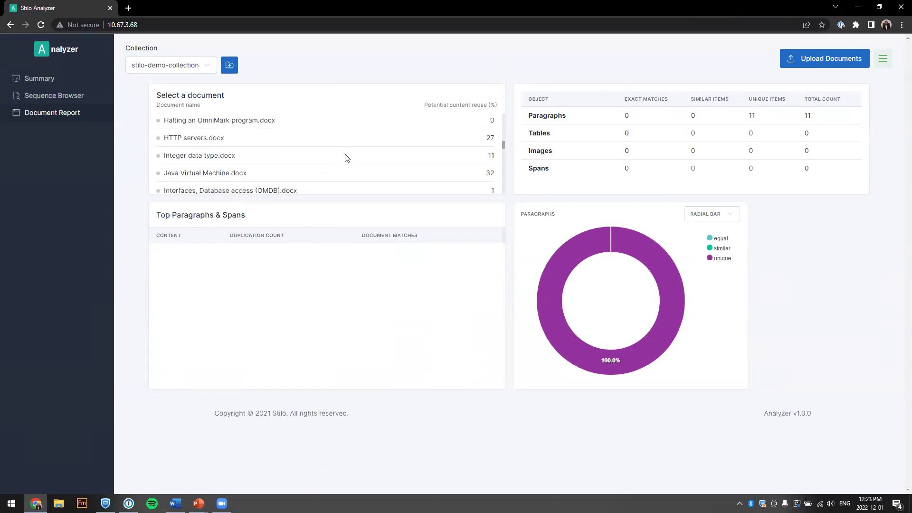
scroll(352, 165, "down", 1)
left_click(438, 147)
scroll(387, 174, "up", 6)
left_click(238, 143)
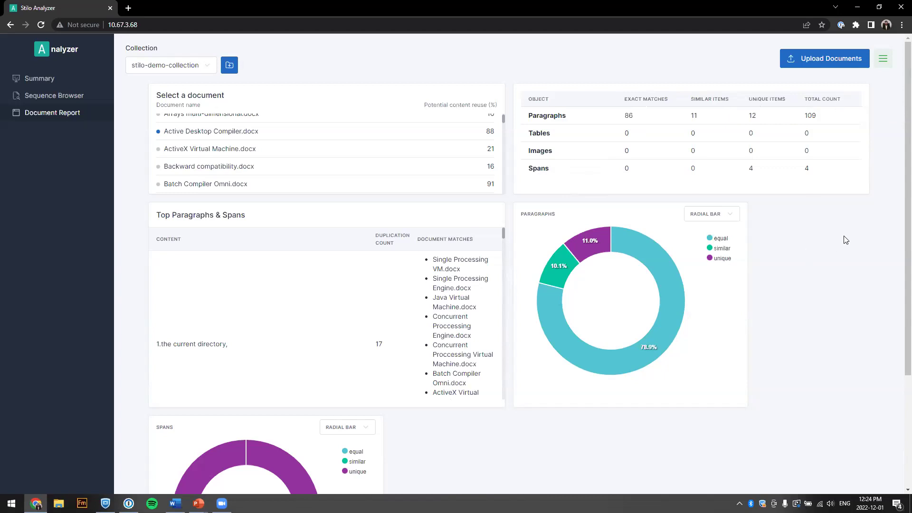
scroll(818, 224, "down", 3)
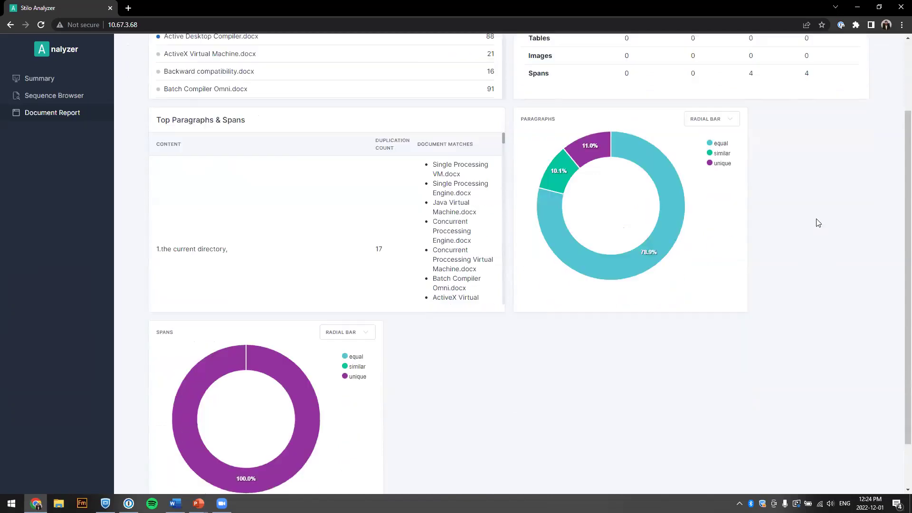
scroll(818, 221, "up", 2)
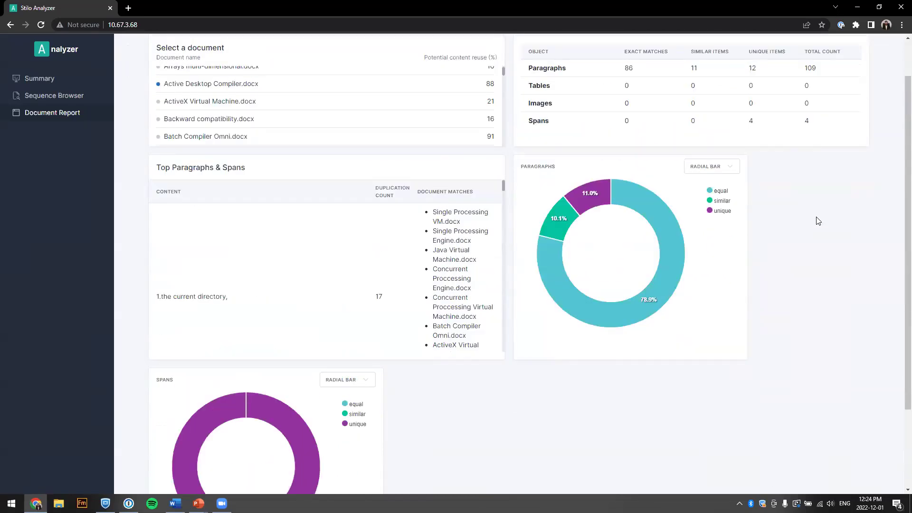
- Check the chart types offered for the paragraphs chart and look over the rest of the Active Desktop Compiler.docx report
scroll(818, 221, "up", 1)
left_click(731, 215)
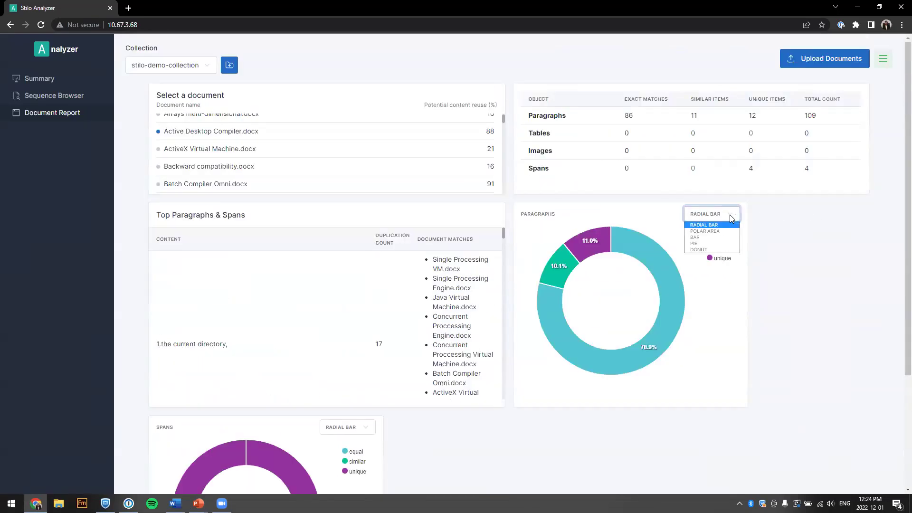
left_click(729, 214)
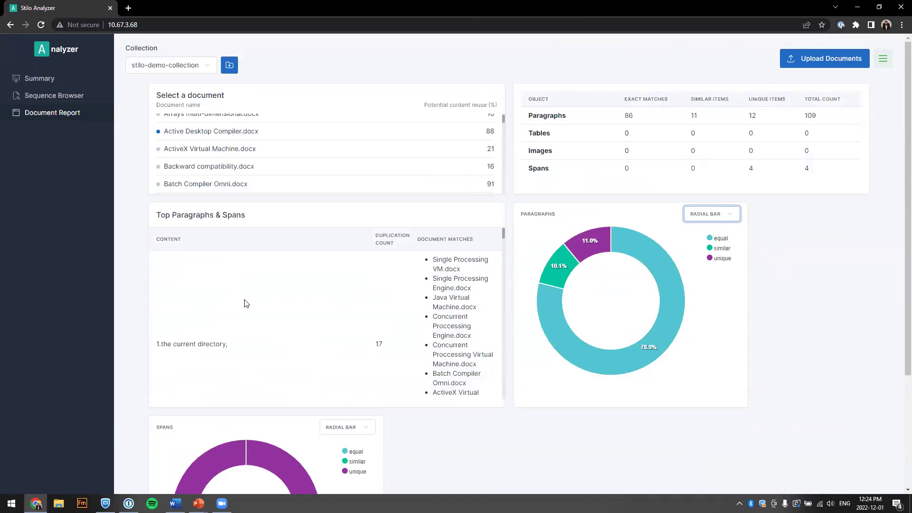
scroll(245, 302, "down", 1)
scroll(246, 302, "up", 1)
scroll(465, 291, "down", 1)
scroll(466, 291, "up", 1)
- Return to the Stilo Analyzer collection summary and review its overview figures, charts and Savings Calculator
key("alt+Tab")
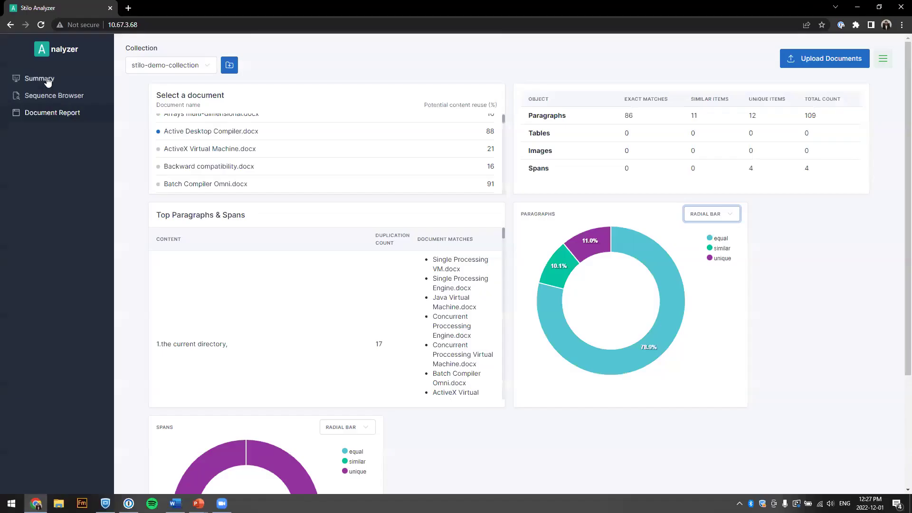
left_click(47, 79)
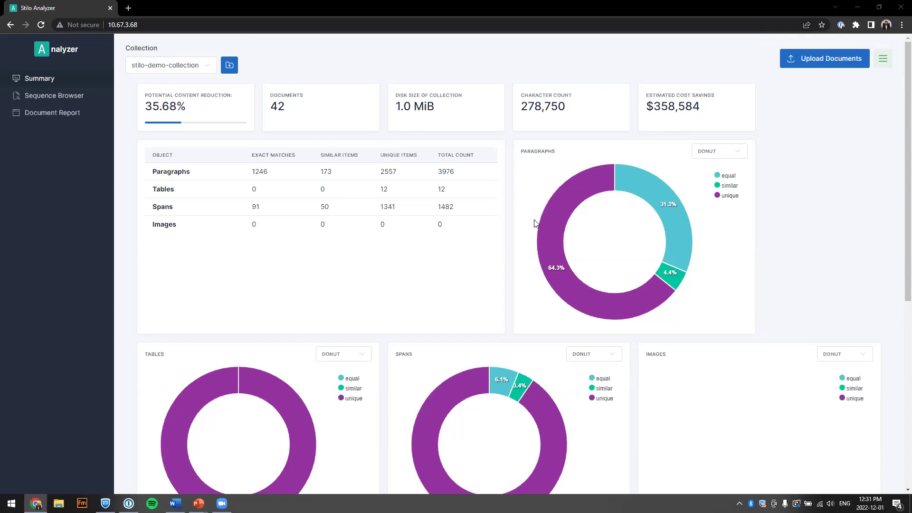
scroll(511, 256, "down", 7)
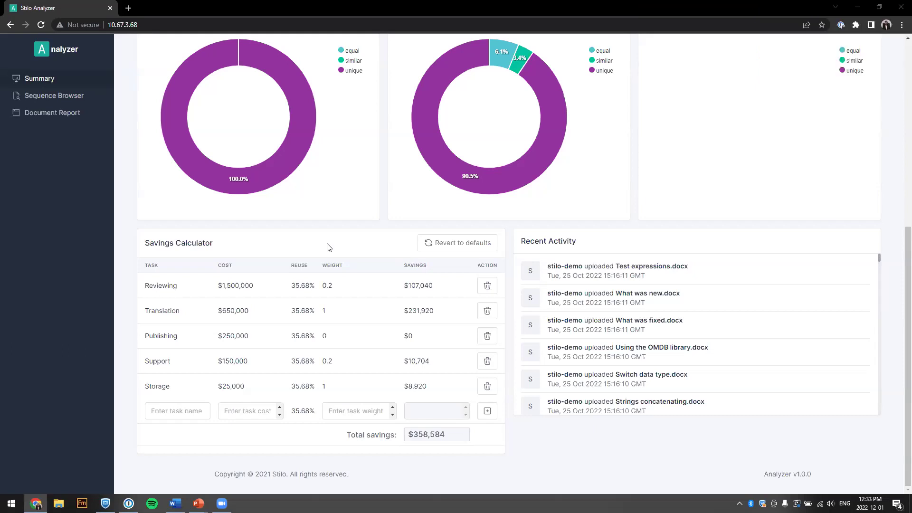
mouse_move(414, 136)
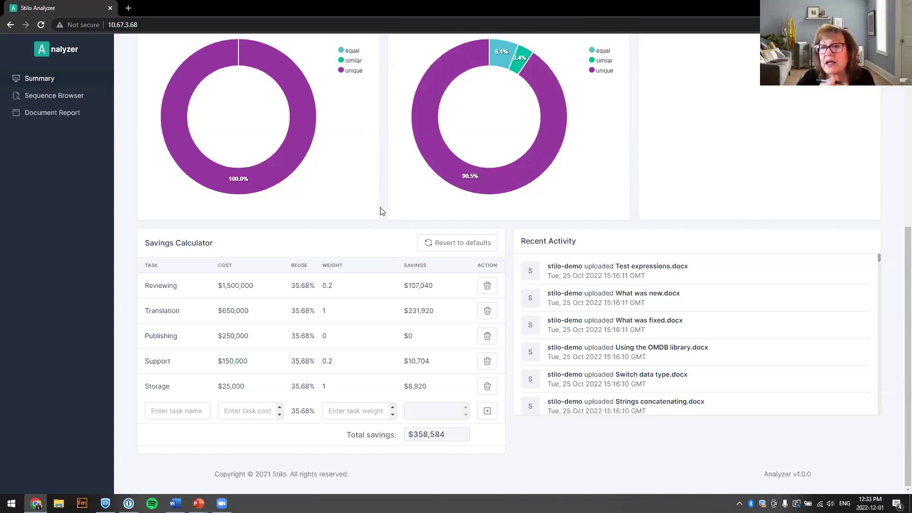
scroll(381, 210, "up", 7)
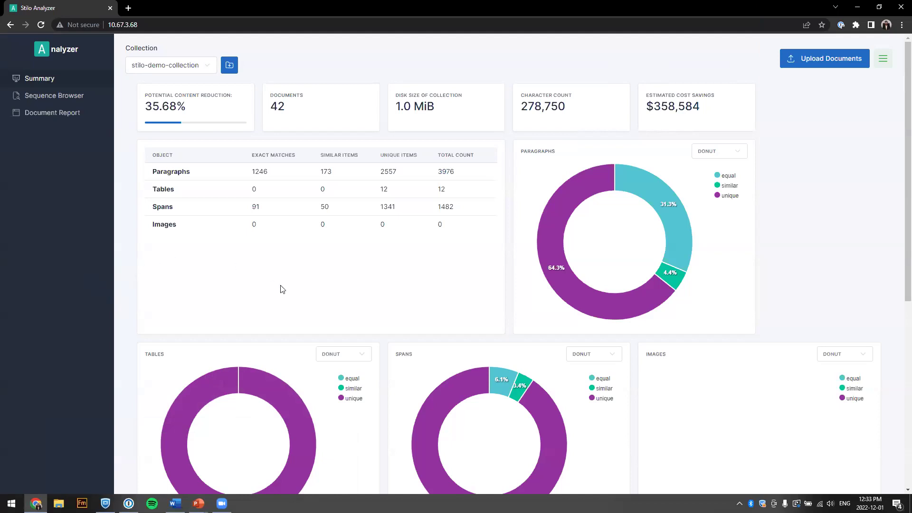
- Switch to the PowerPoint presenter window of Webinar Slide Deck Dec 2022.pptx
key("alt+Tab")
key("alt+Tab")
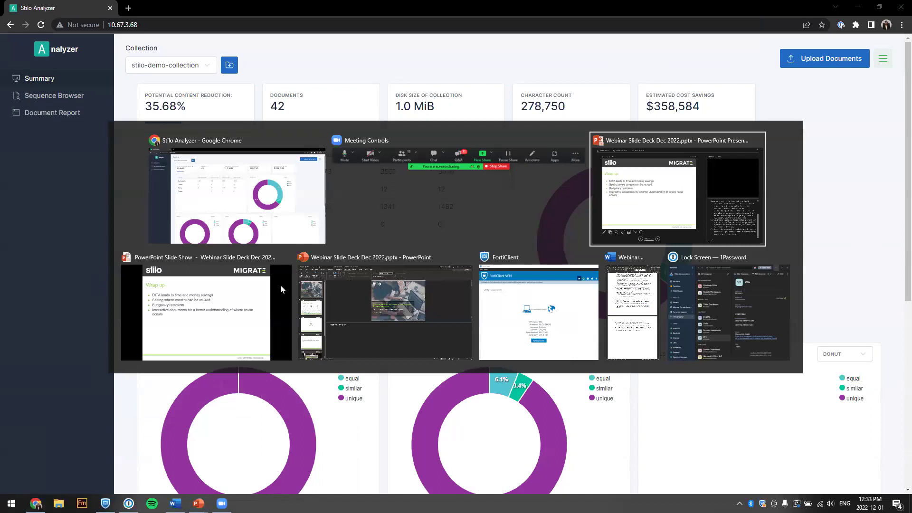